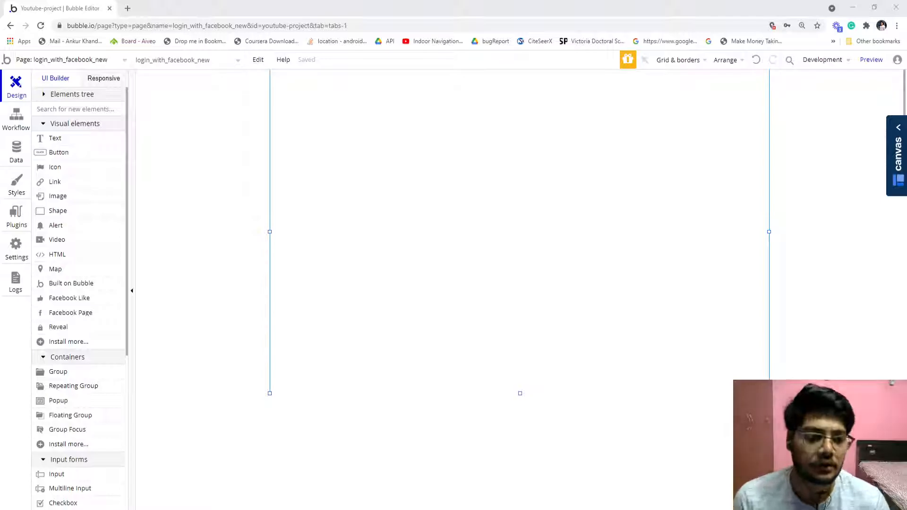
Step: Add a text element near the top of the page reading "Login with Facebook"
left_click(313, 3)
left_click(55, 138)
left_click_drag(398, 87, 615, 120)
type("Login with Facebbo")
key("BackSpace")
type("ook")
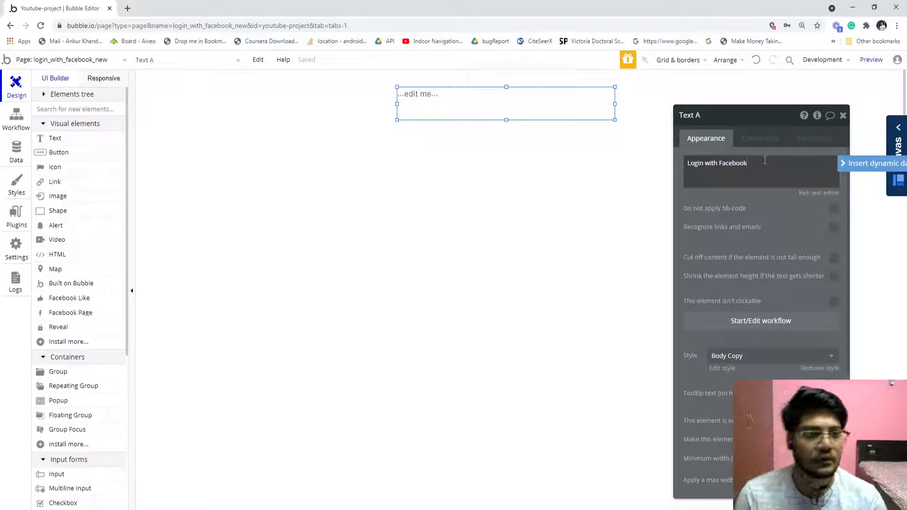
Step: Remove the preset style from the "Login with Facebook" text and make it bold at font size 36
left_click(805, 369)
scroll(739, 303, "down", 4)
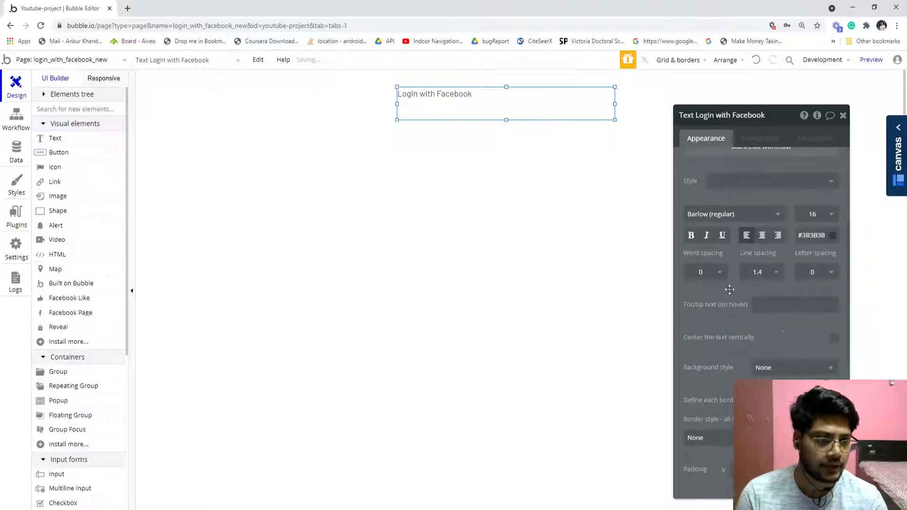
left_click(691, 235)
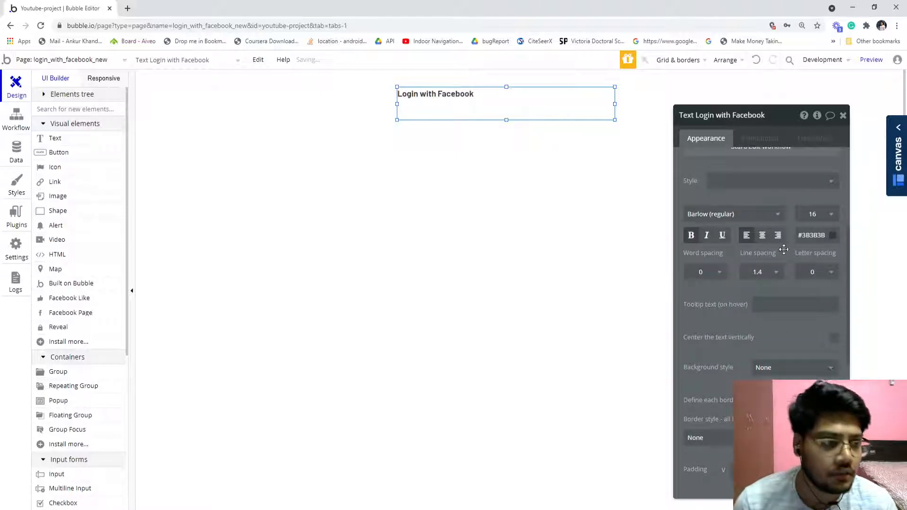
left_click(819, 216)
left_click(803, 392)
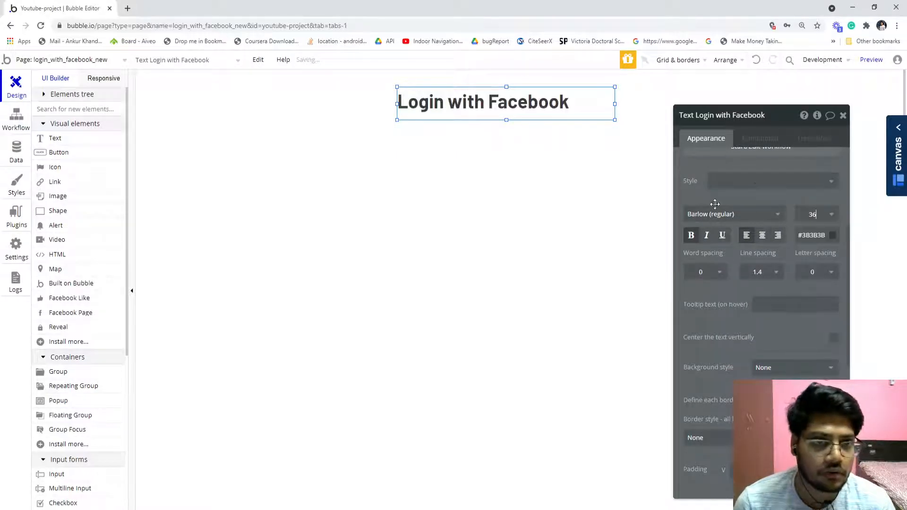
left_click(843, 116)
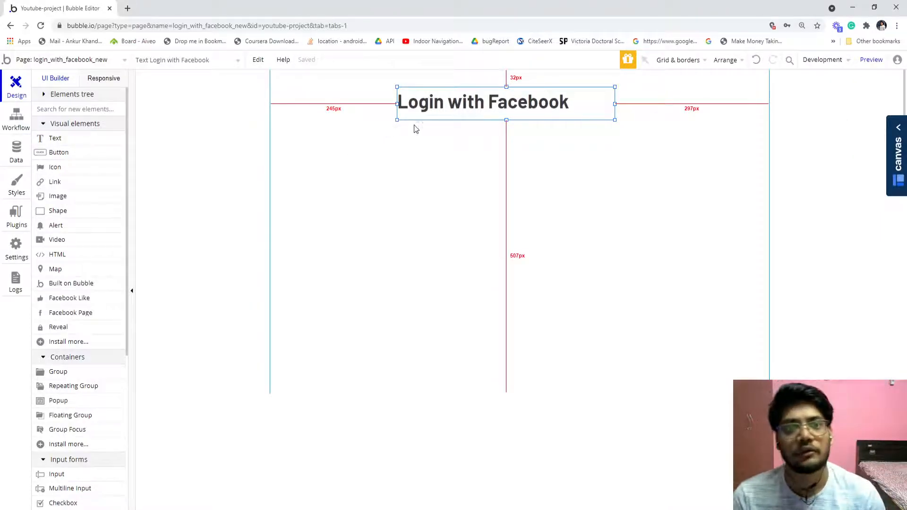
left_click(178, 179)
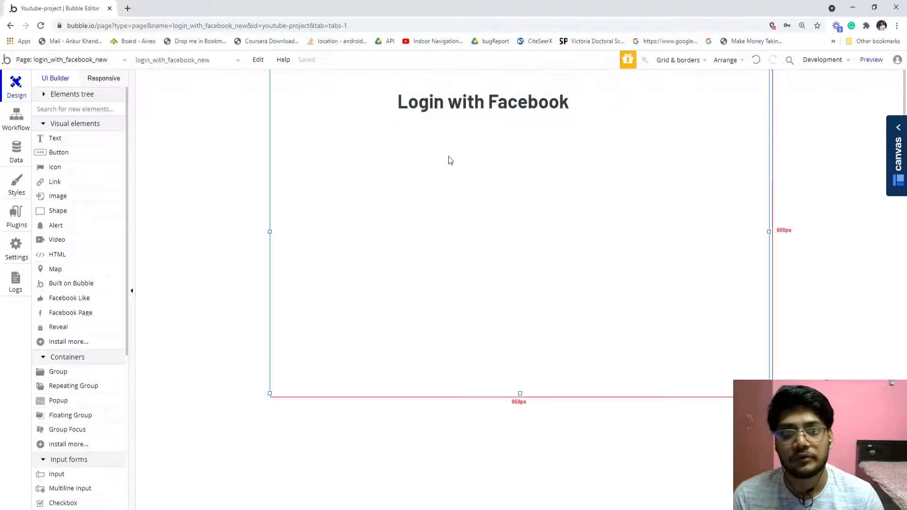
Step: Search the plugin library for "facebook" with all plugin types included, and check whether Bubble's Facebook plugin is installed
left_click(68, 343)
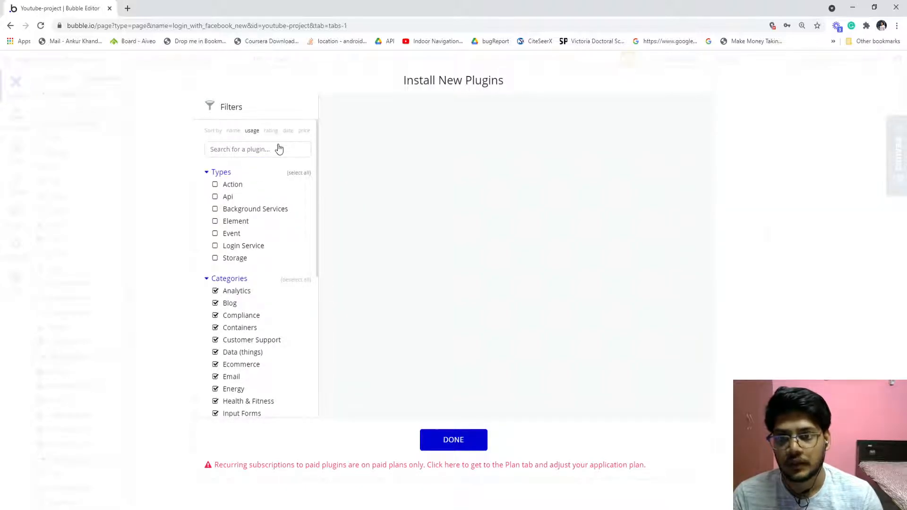
left_click(306, 178)
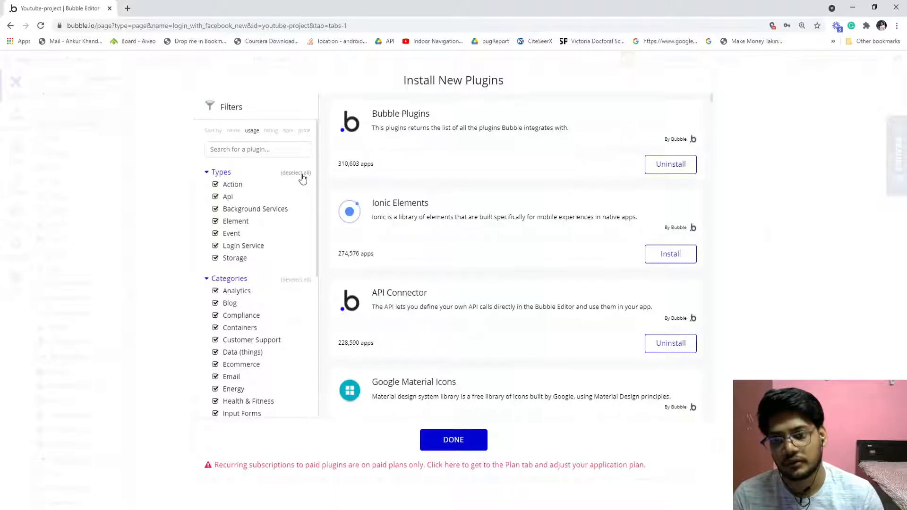
left_click(250, 149)
type("fac")
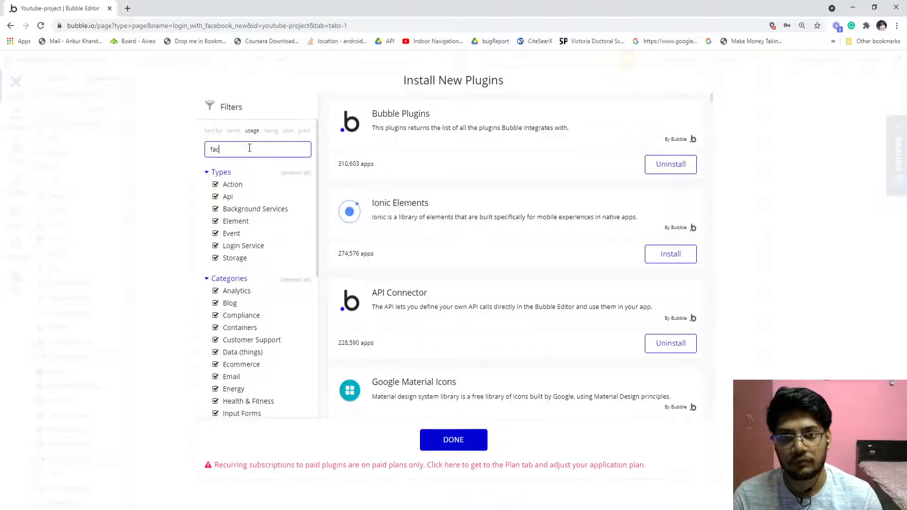
type("ebook")
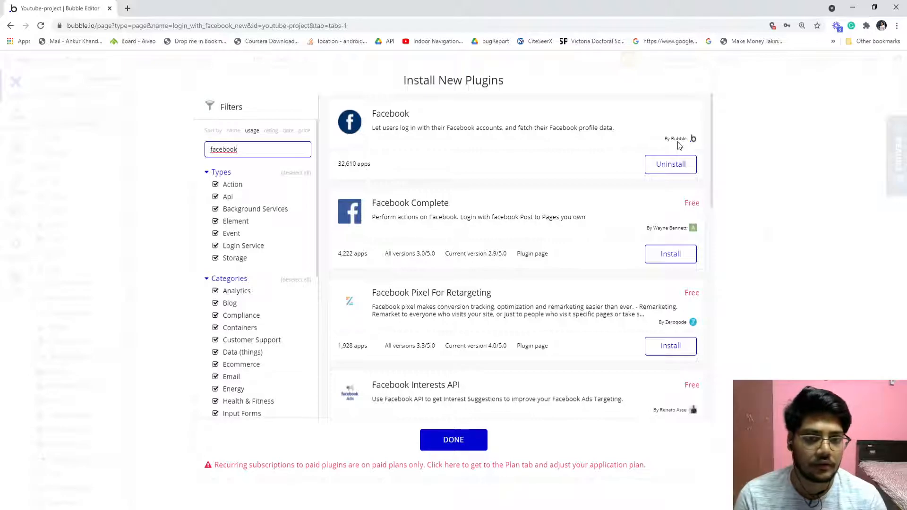
left_click(733, 182)
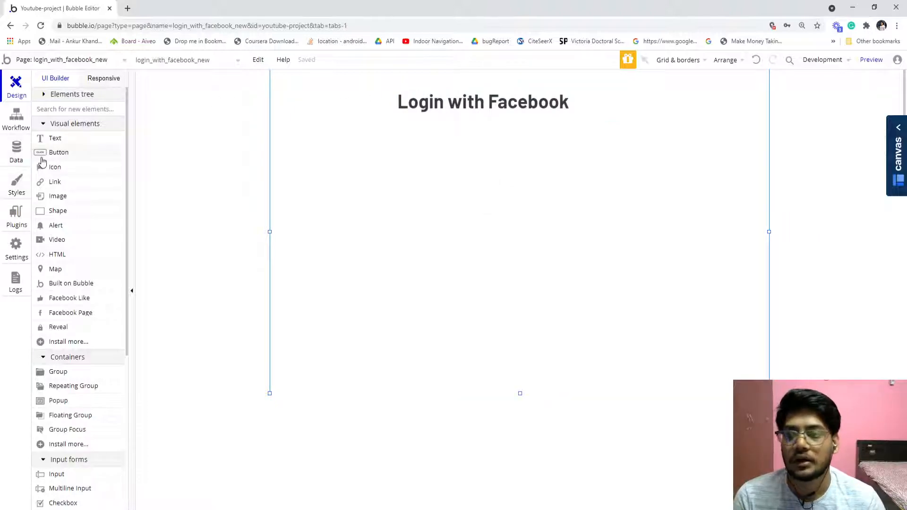
Step: Draw a button about 332 px wide and 61 px high below the heading, labelled "Login me with facebook"
left_click(55, 152)
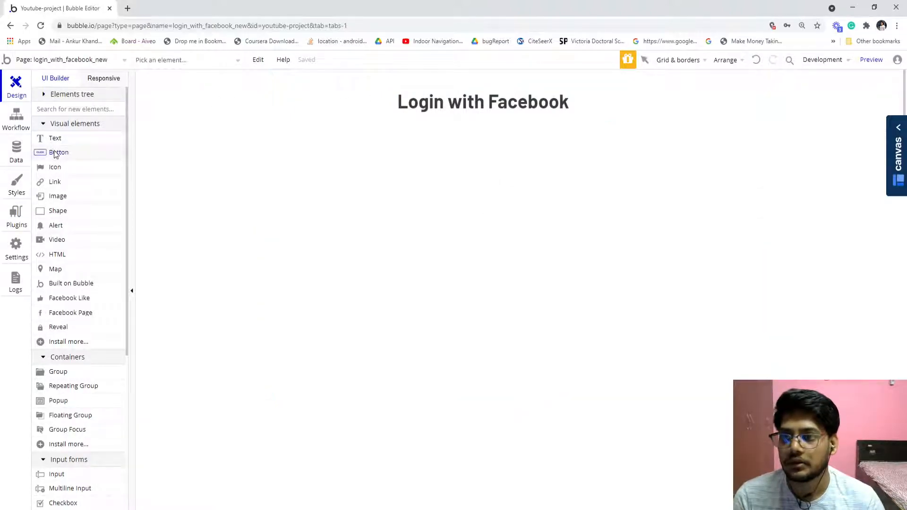
left_click_drag(312, 139, 485, 172)
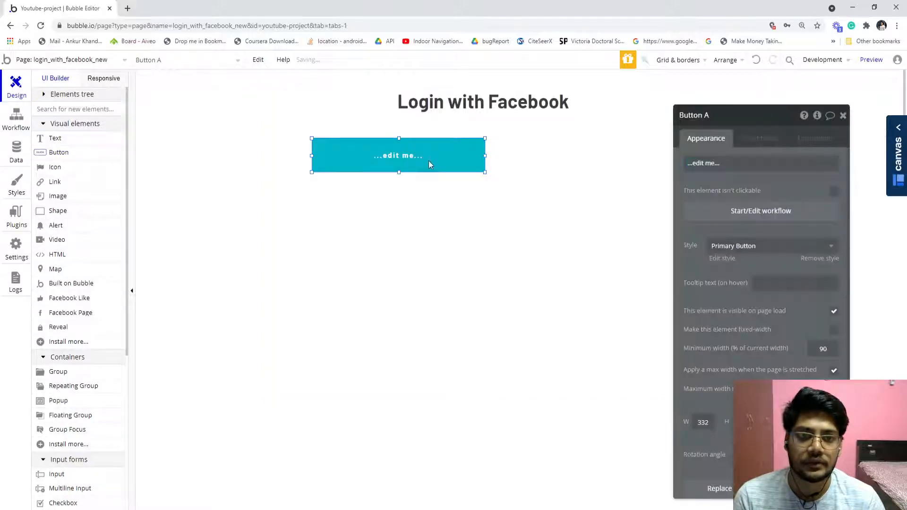
type("Login me with facebbok")
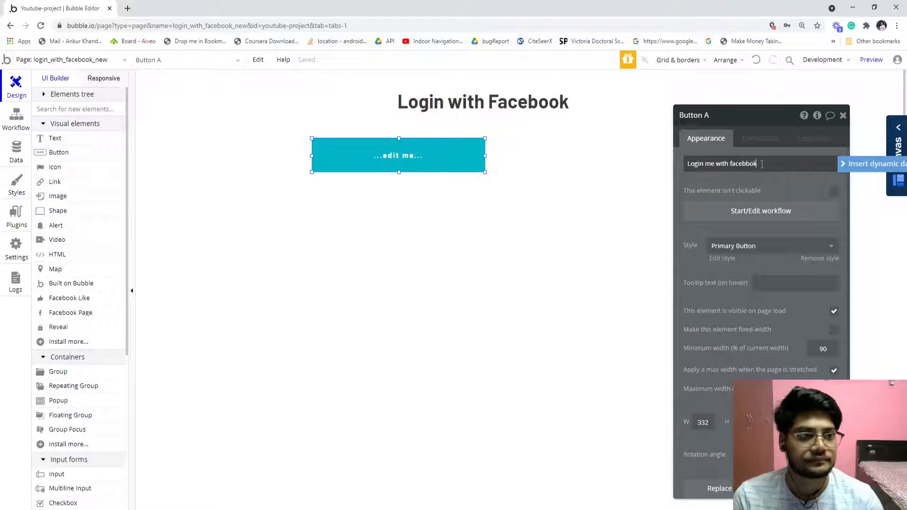
key("BackSpace")
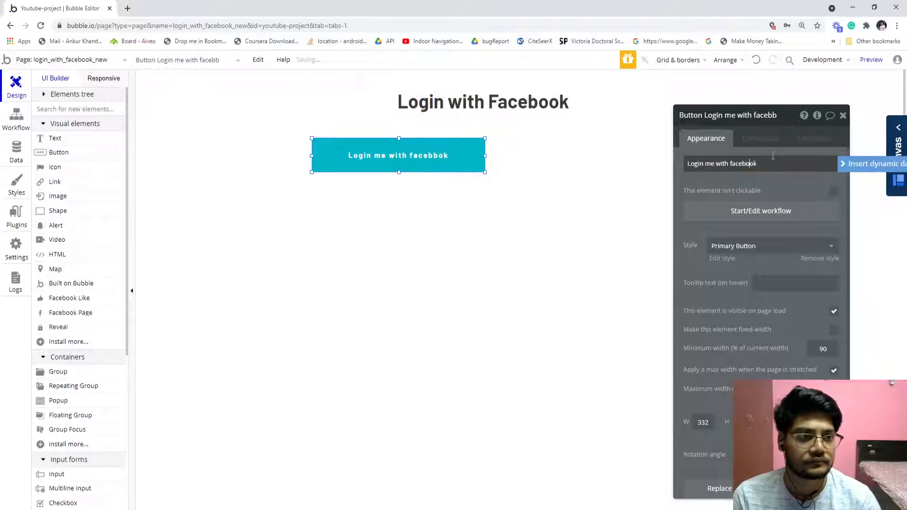
left_click(842, 115)
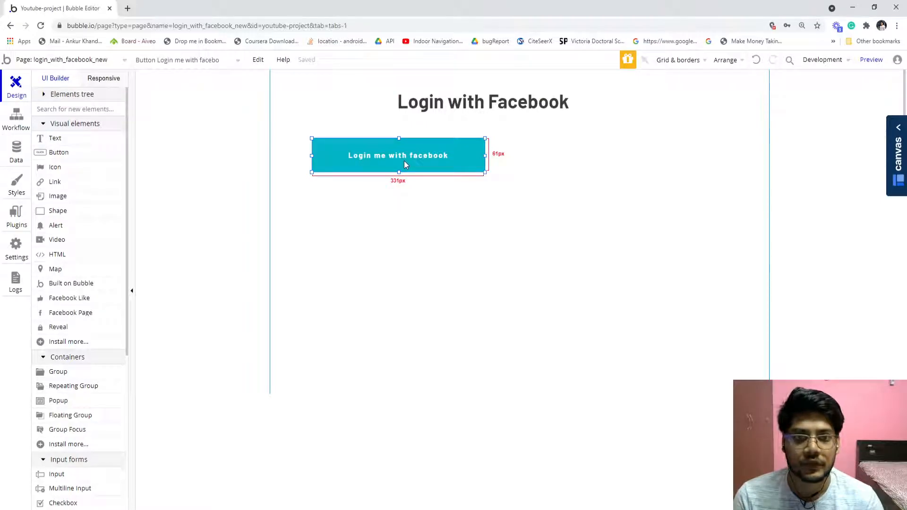
Step: Add a text element about 250 px wide below the button with the label "First name:"
left_click(54, 139)
left_click_drag(311, 199, 440, 218)
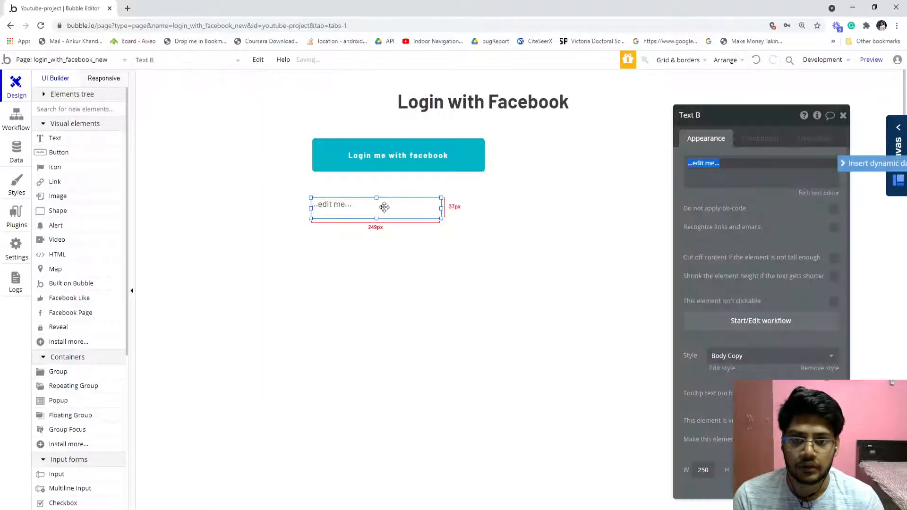
type("First name")
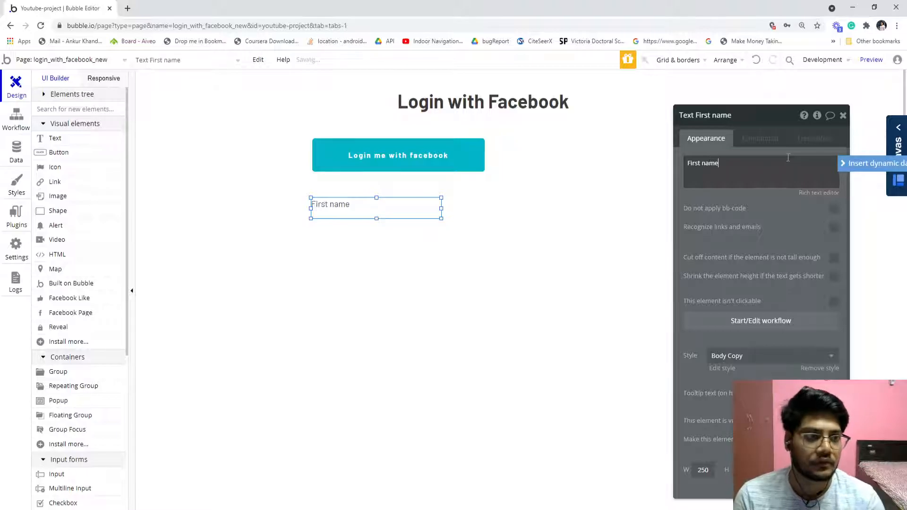
key("BackSpace")
key("BackSpace")
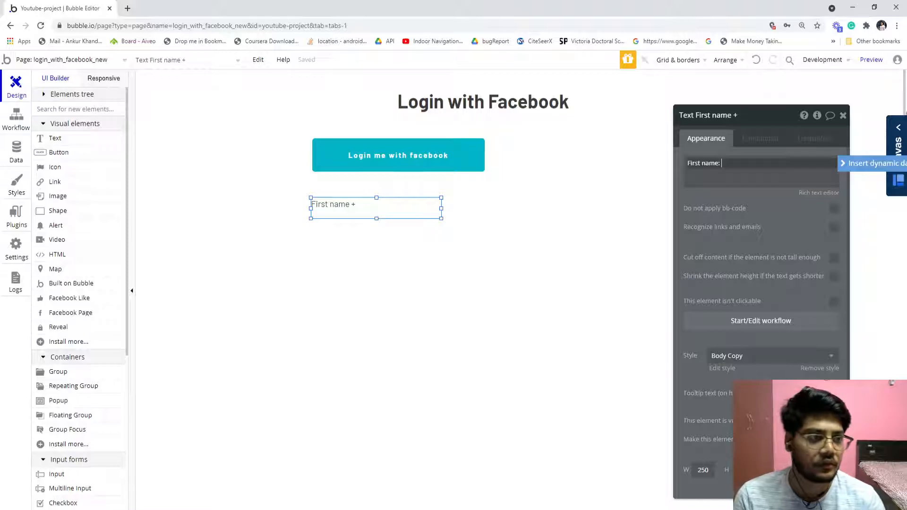
Step: Append the dynamic value Current User's Facebook's First name to the "First name:" text
left_click(856, 164)
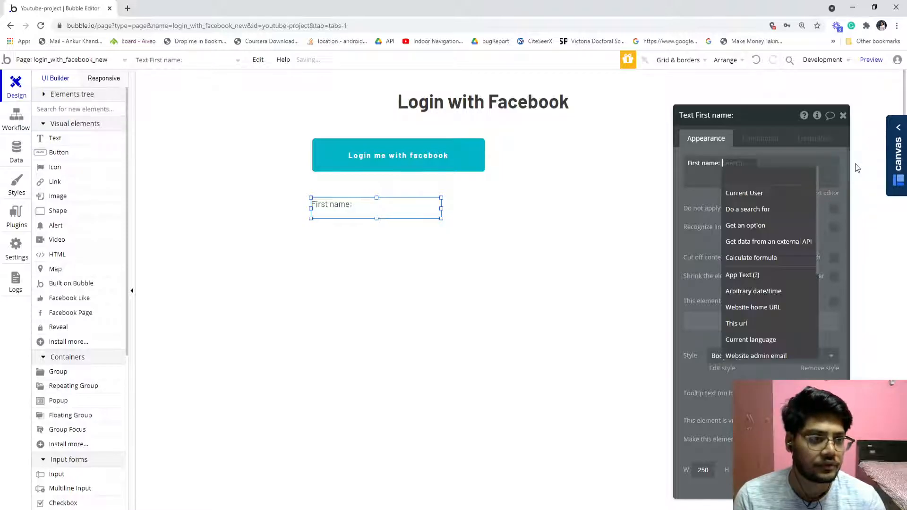
left_click(770, 192)
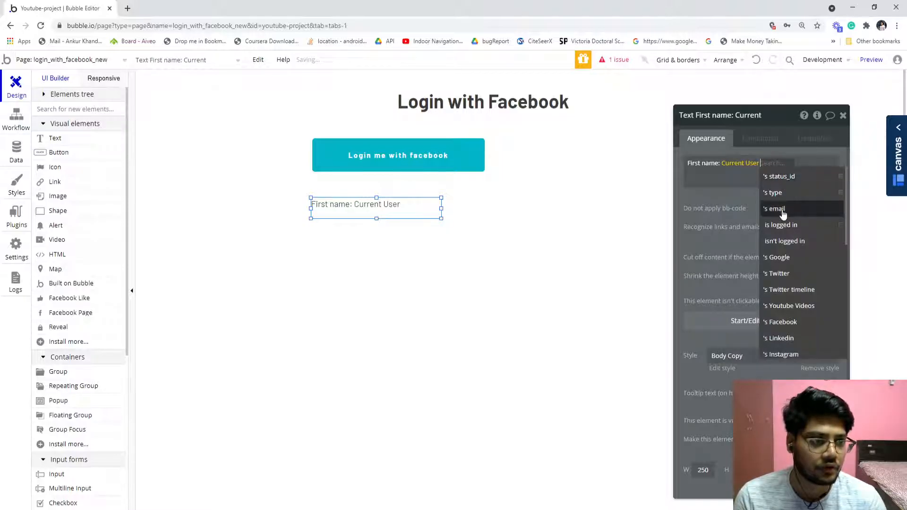
type("face")
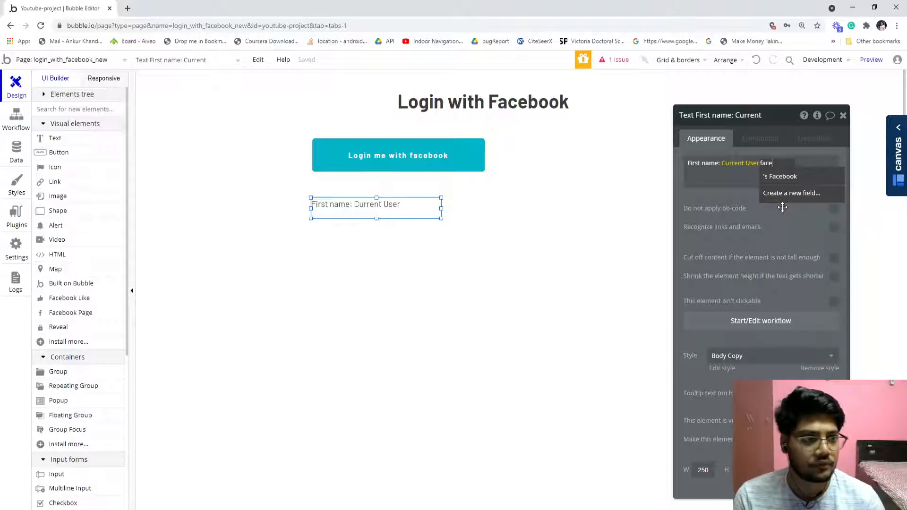
left_click(782, 176)
left_click(818, 209)
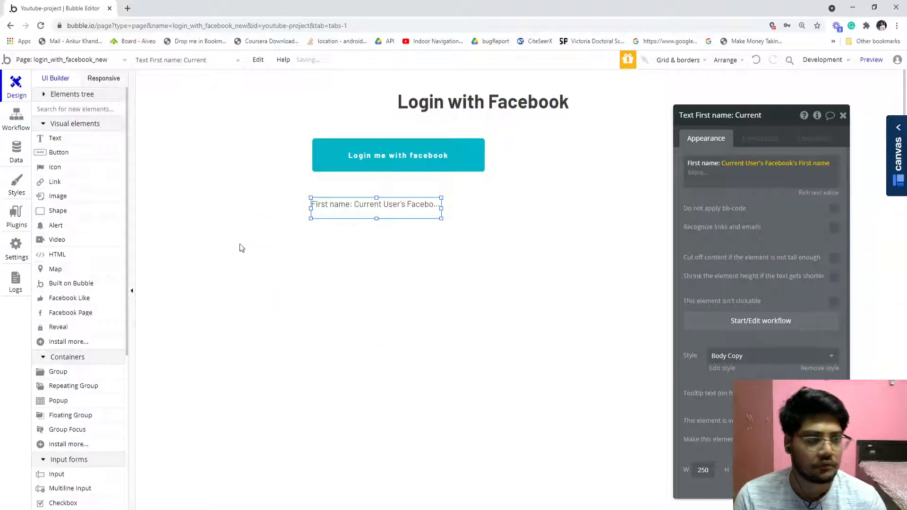
left_click(350, 290)
Step: Duplicate the "First name:" text and place the copy directly below the original
left_click(347, 210)
key("ctrl+c")
key("ctrl+v")
left_click_drag(347, 210, 349, 242)
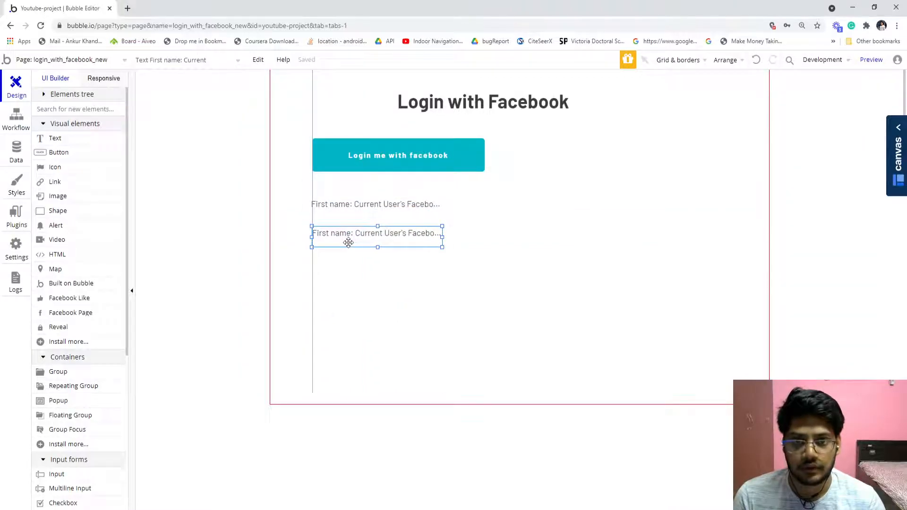
Step: Change the copied text's label to "Last name:" and its dynamic value to Current User's Facebook's Last name
double_click(347, 242)
left_click(688, 166)
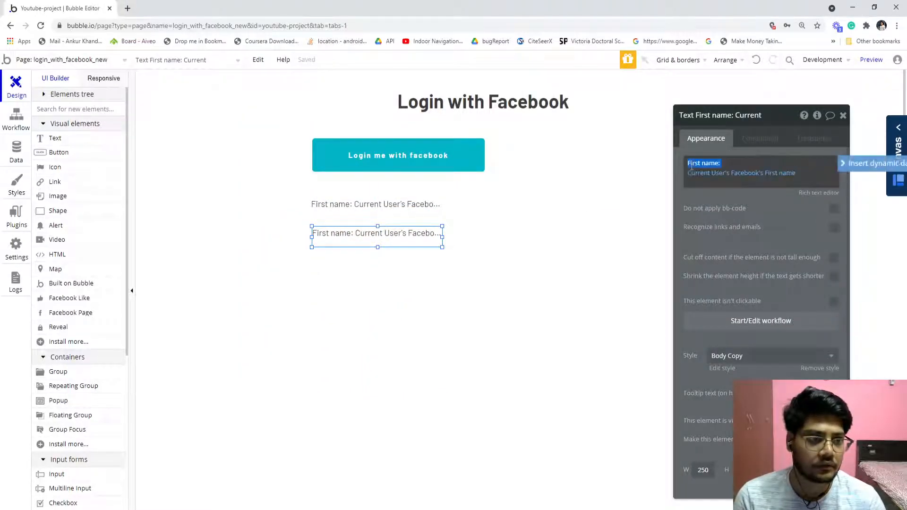
double_click(693, 166)
type("Last")
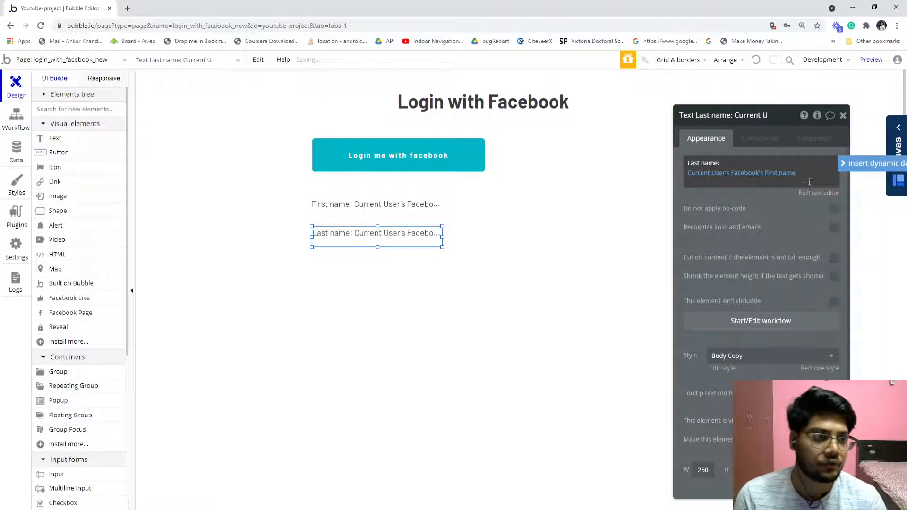
left_click(784, 173)
left_click(823, 243)
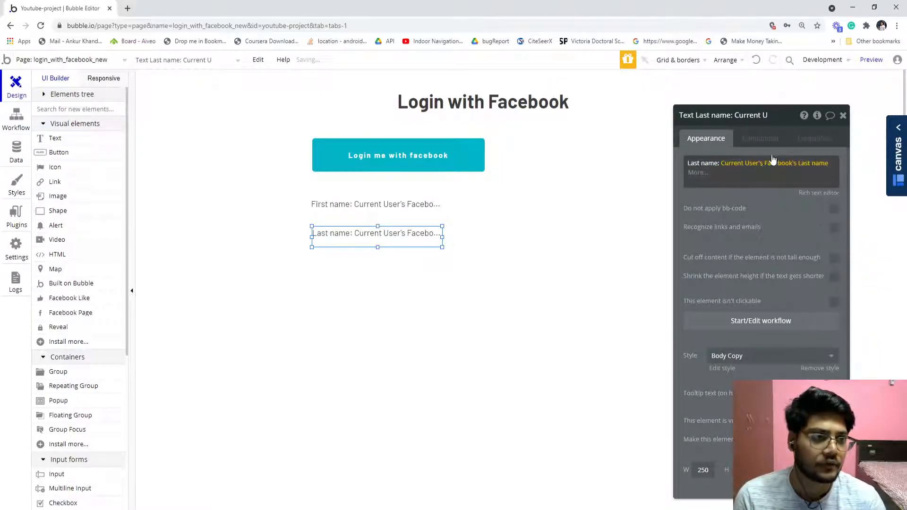
left_click(843, 115)
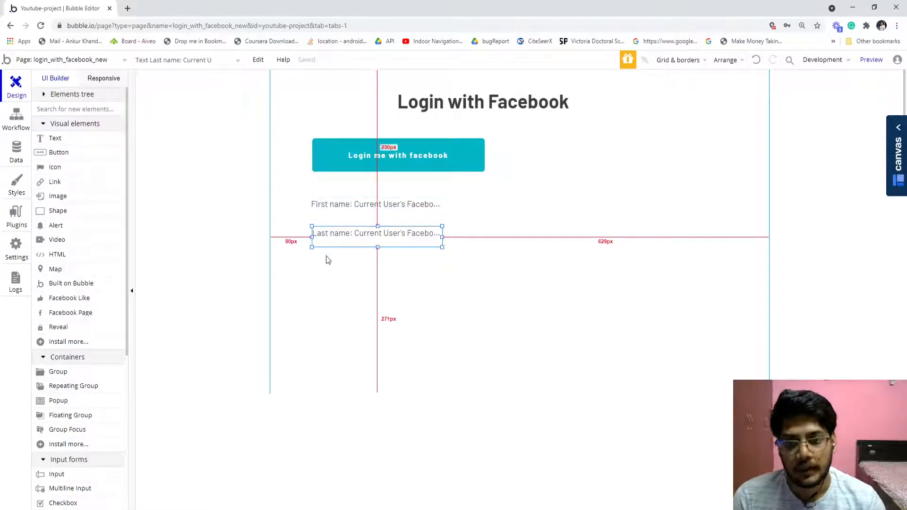
Step: Duplicate the "Last name:" text and place the copy just beneath it
key("ctrl+c")
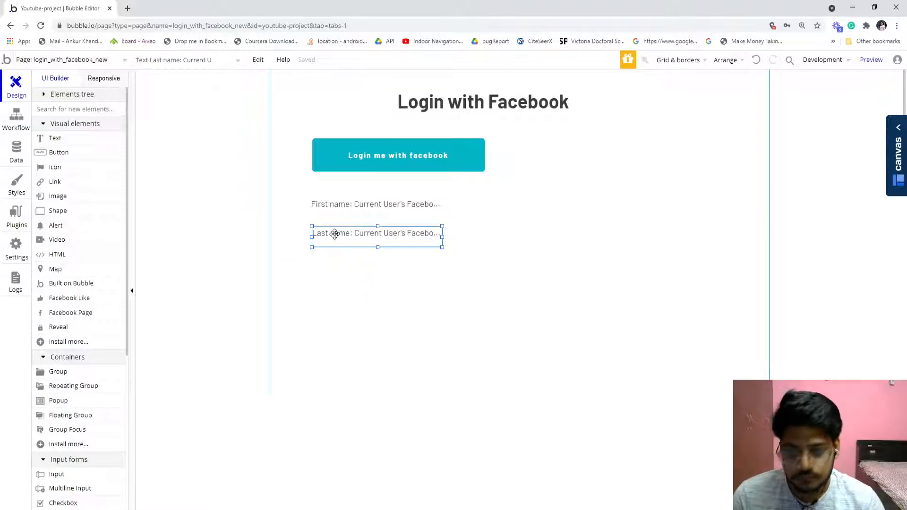
key("ctrl+v")
left_click_drag(349, 246, 342, 266)
Step: Set the lowest text's dynamic value to Current User's Facebook's Email and its label to "Email :"
double_click(342, 266)
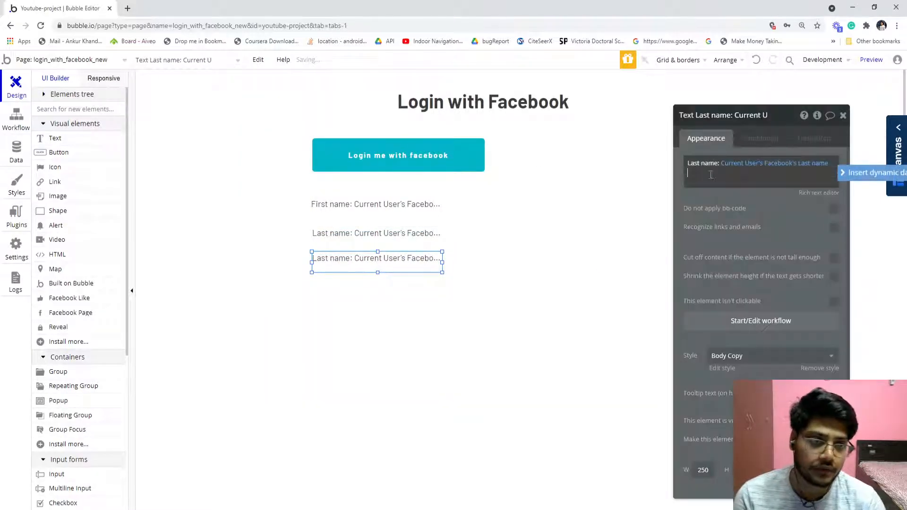
left_click(810, 163)
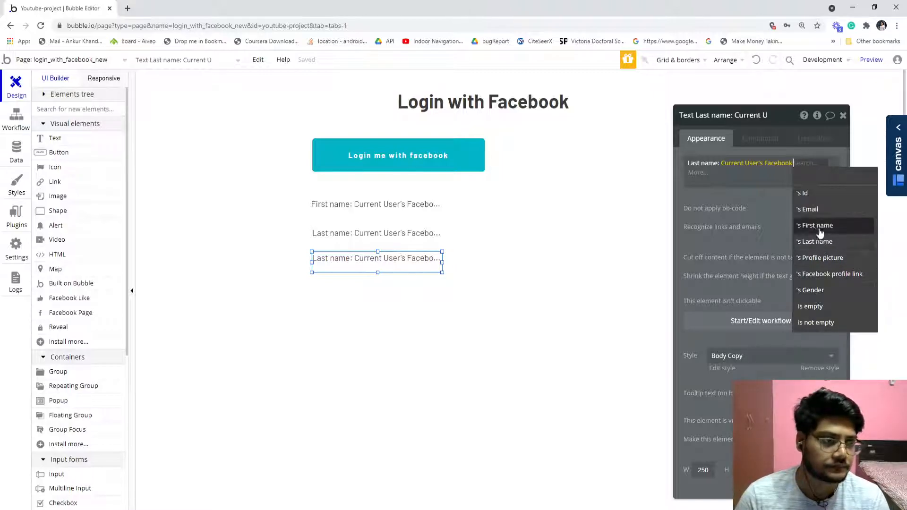
left_click(816, 210)
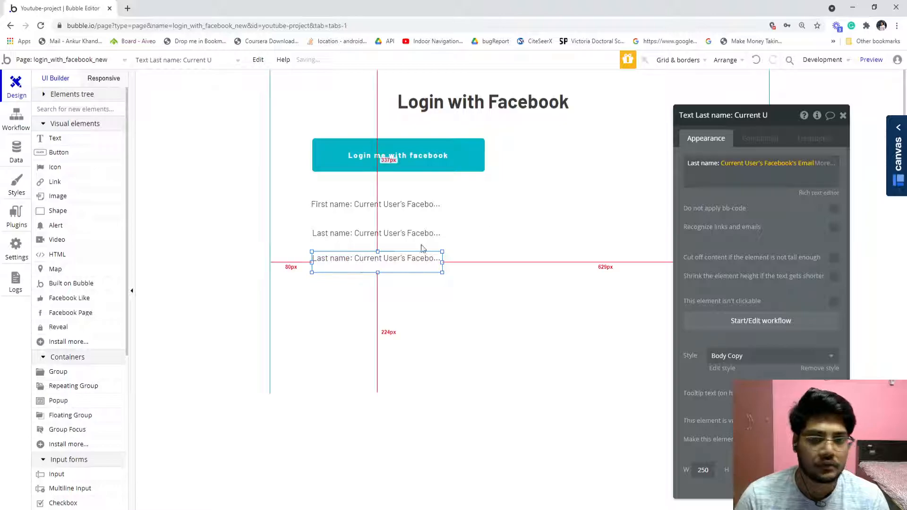
left_click_drag(720, 163, 692, 165)
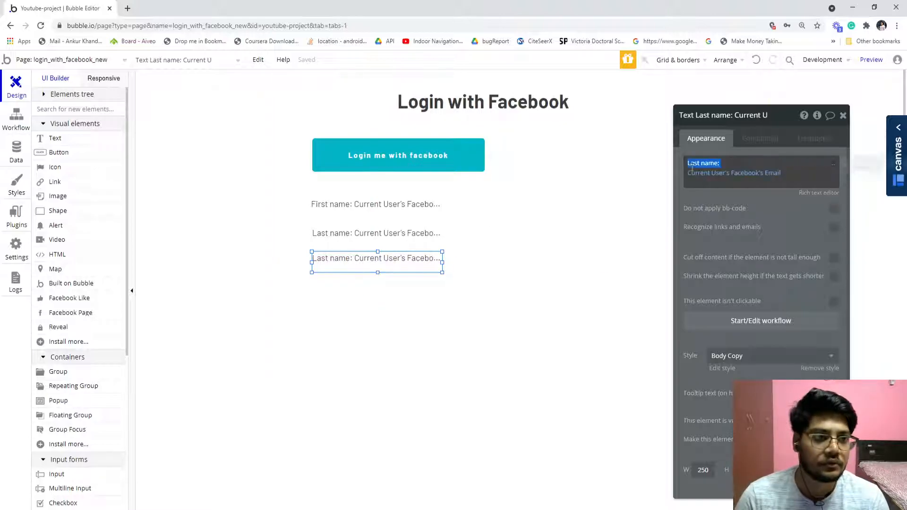
left_click(721, 162)
left_click_drag(724, 163, 689, 162)
key("BackSpace")
type("Em")
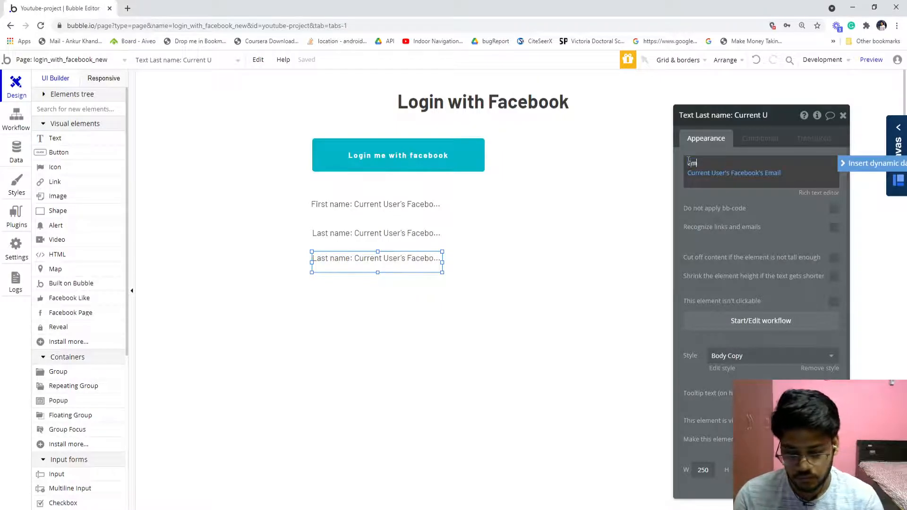
type("ail :")
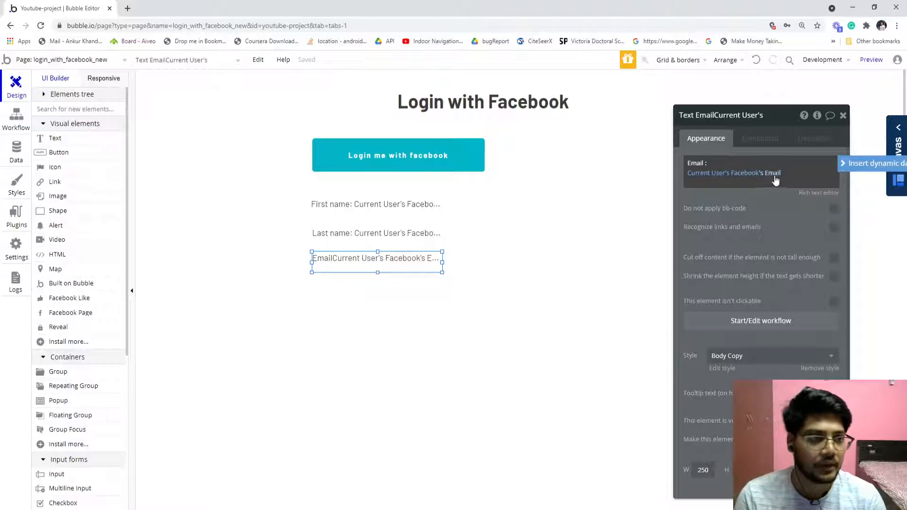
Step: Change the lowest text's label to "Profile link :" and its dynamic value to Current User's Facebook's Facebook profile link
double_click(695, 162)
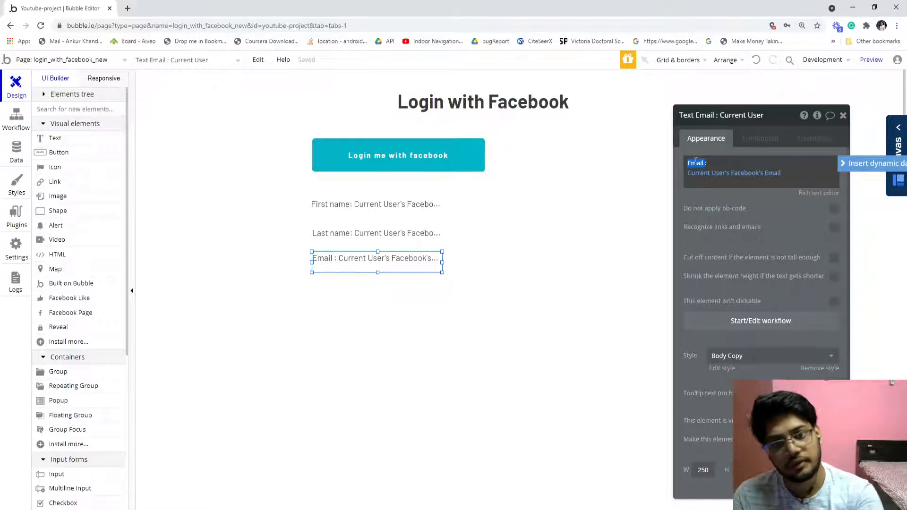
type("e")
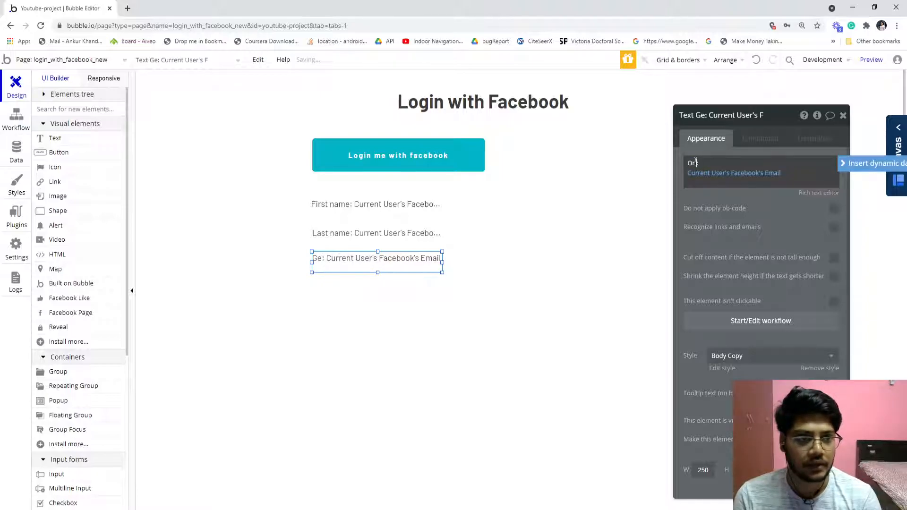
type("Prefuile:")
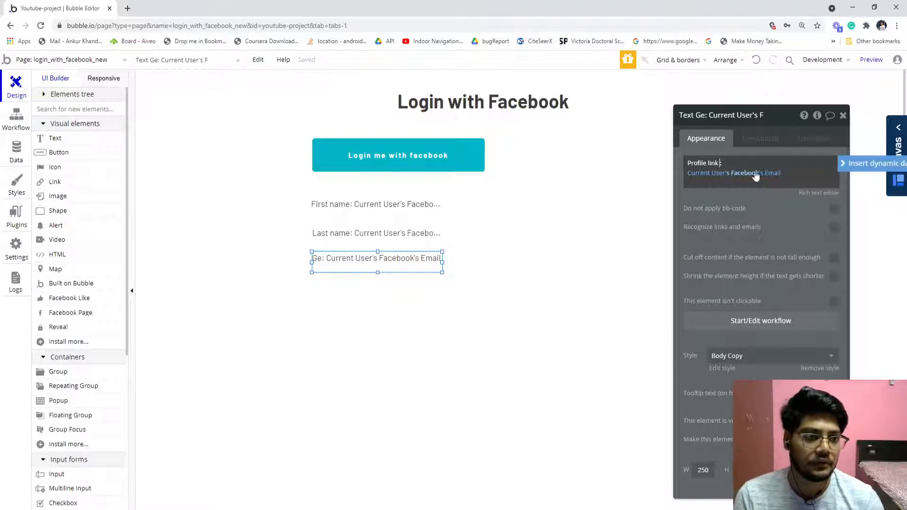
left_click(769, 174)
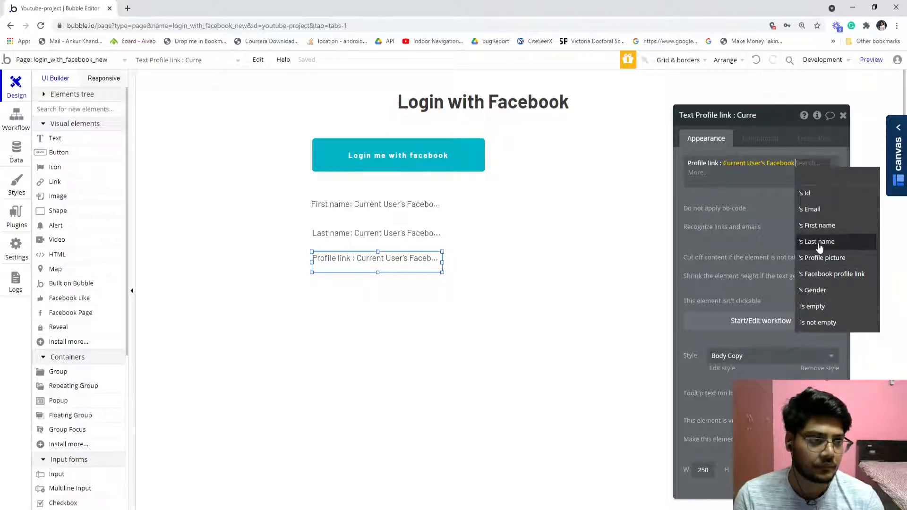
left_click(822, 276)
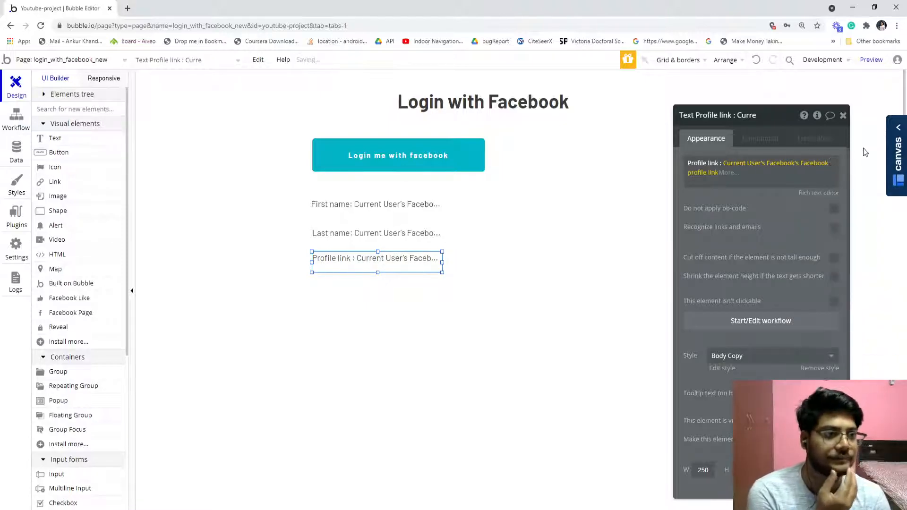
left_click(843, 115)
Step: Draw a roughly square image element beside the three user detail texts, below the login button's level
left_click(58, 196)
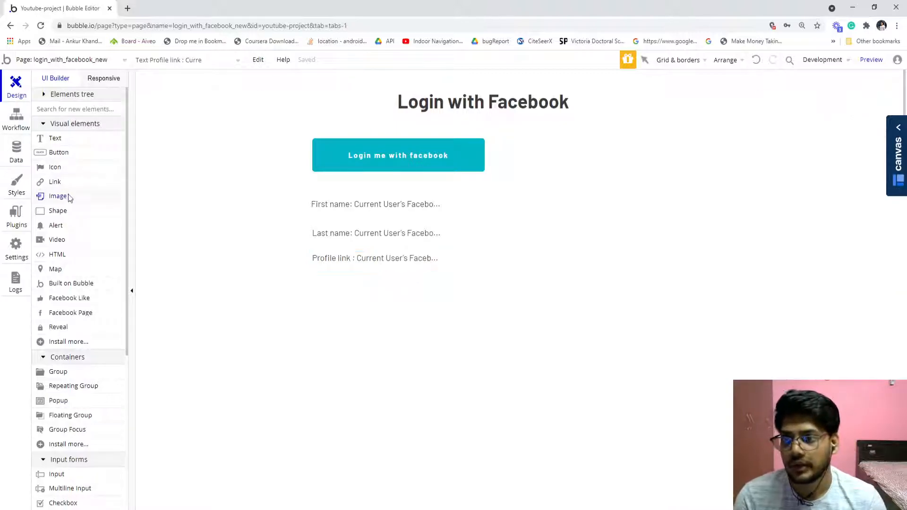
mouse_move(482, 201)
left_mouse_down()
mouse_move(543, 286)
mouse_move(622, 282)
mouse_move(592, 302)
left_mouse_up()
left_click(776, 162)
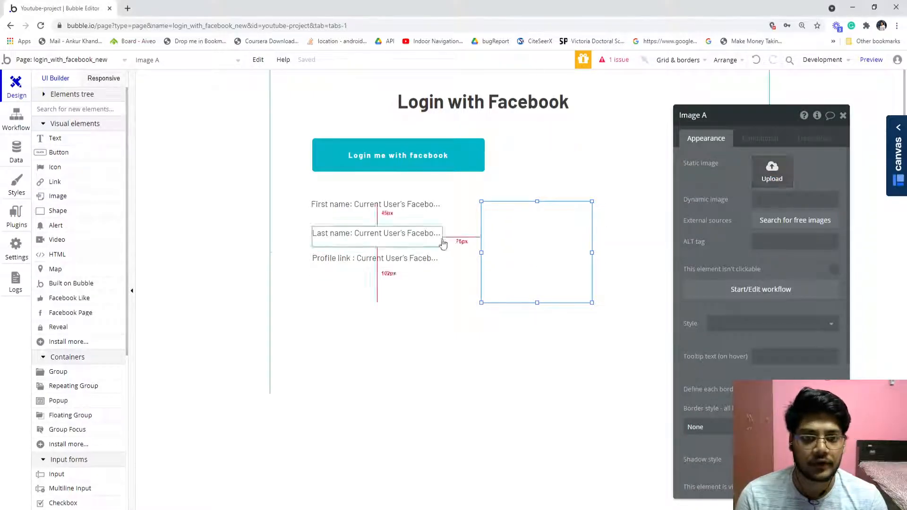
Step: Set the image element's dynamic image to Current User's Facebook's Facebook profile link
left_click(798, 199)
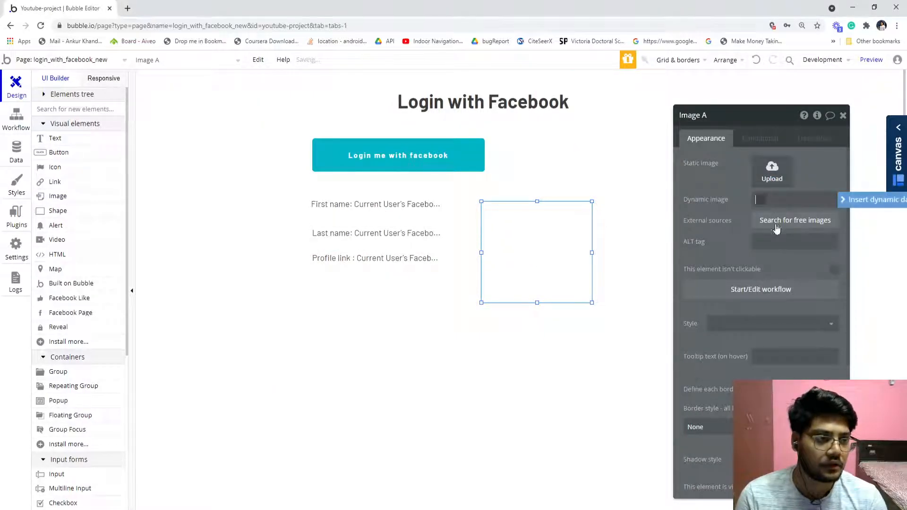
left_click(858, 201)
left_click(784, 228)
type("face")
left_click(825, 213)
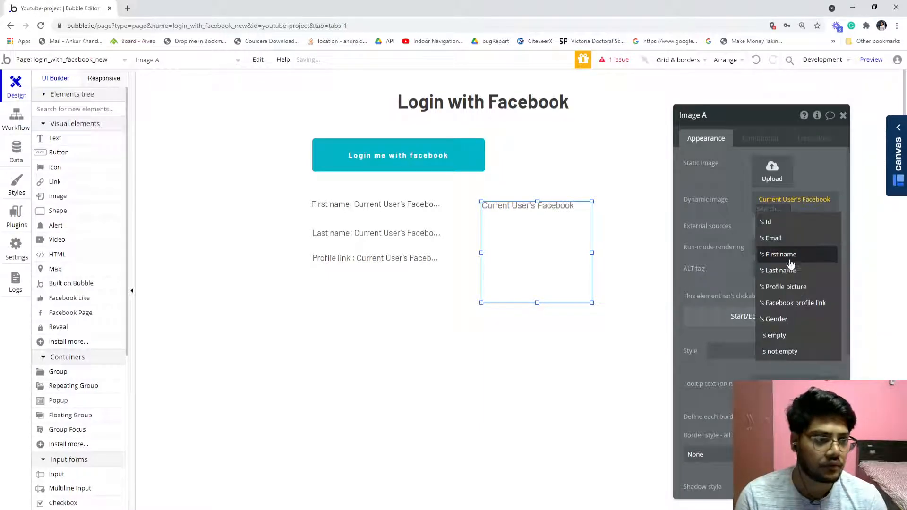
left_click(793, 303)
left_click(842, 115)
key("Escape")
Step: Draw a button about 330 px wide below the user detail texts and label it "logout"
left_click(121, 254)
mouse_move(311, 316)
left_mouse_down()
mouse_move(340, 356)
mouse_move(487, 364)
mouse_move(484, 347)
left_mouse_up()
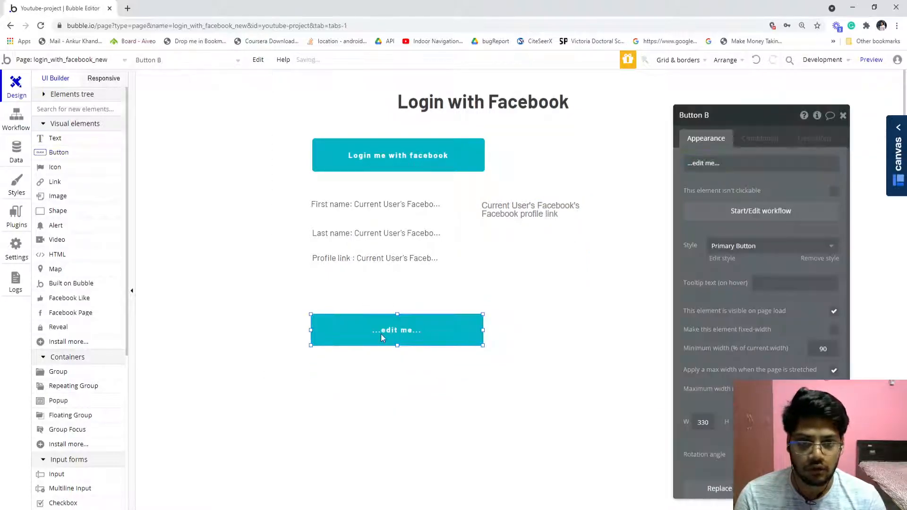
triple_click(744, 160)
key("BackSpace")
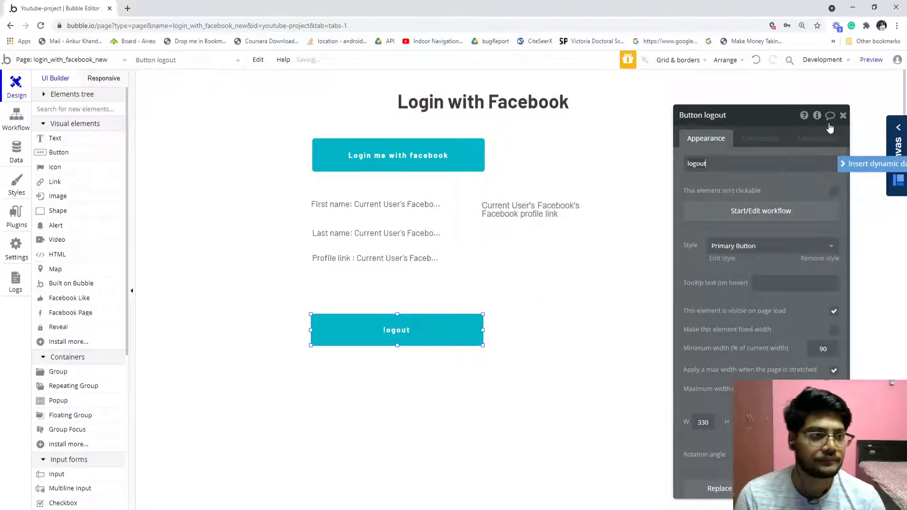
left_click(842, 116)
Step: Create a workflow event for when the "Login me with facebook" button is clicked
left_click(421, 155)
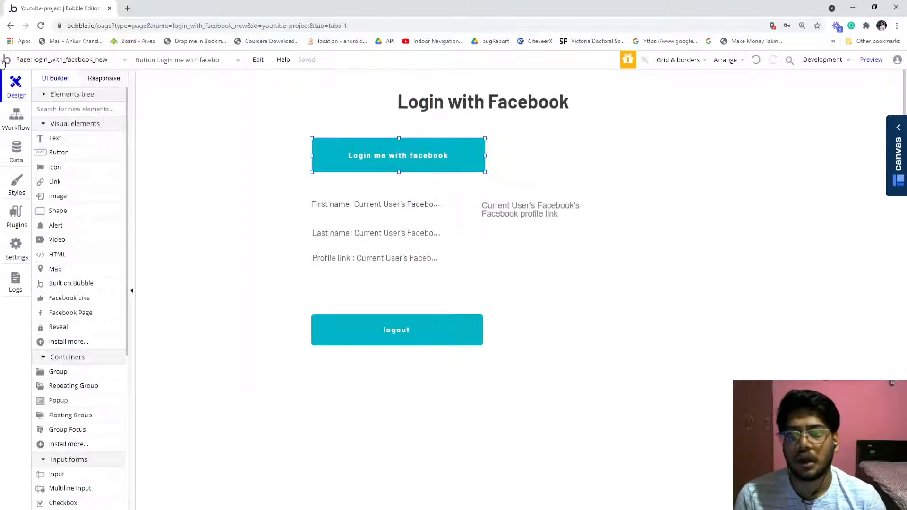
left_click(16, 217)
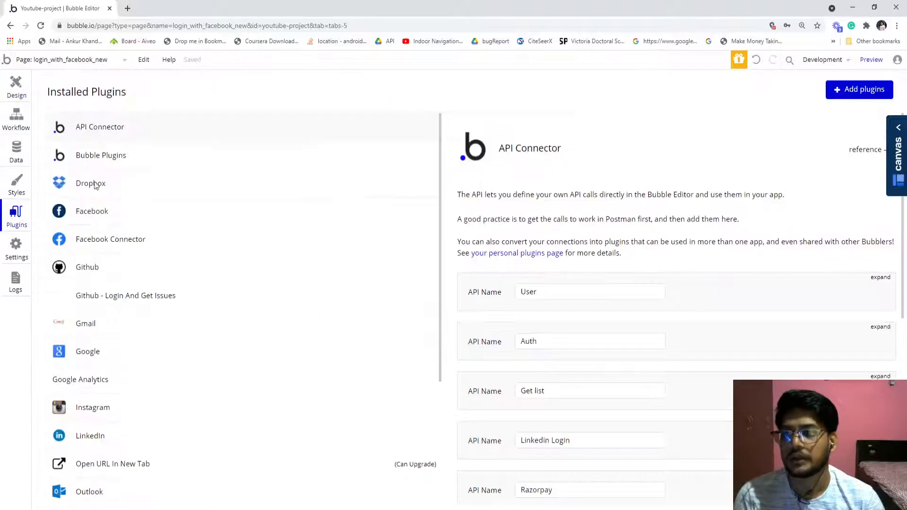
left_click(18, 124)
left_click(87, 115)
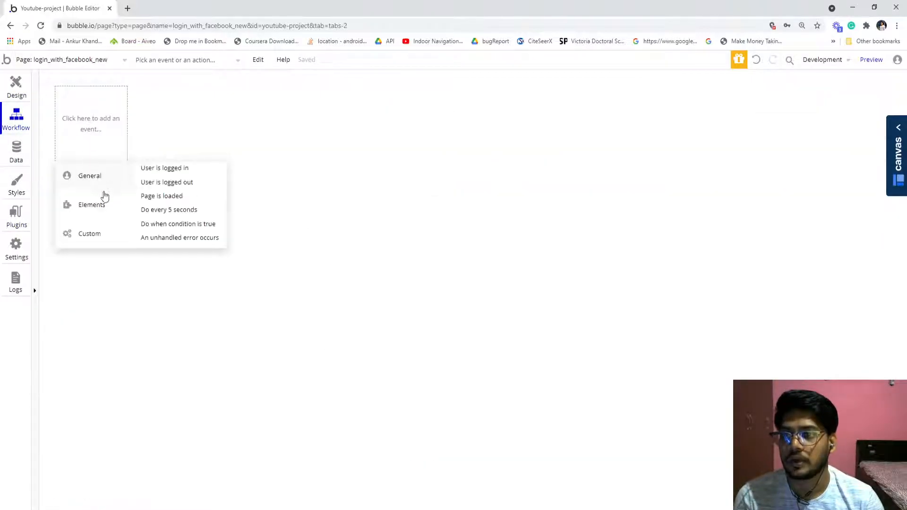
mouse_move(79, 203)
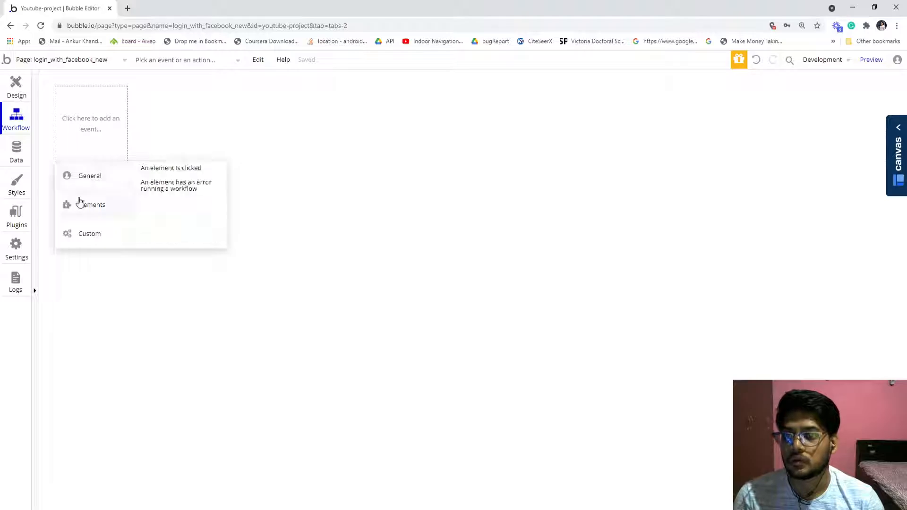
left_click(169, 169)
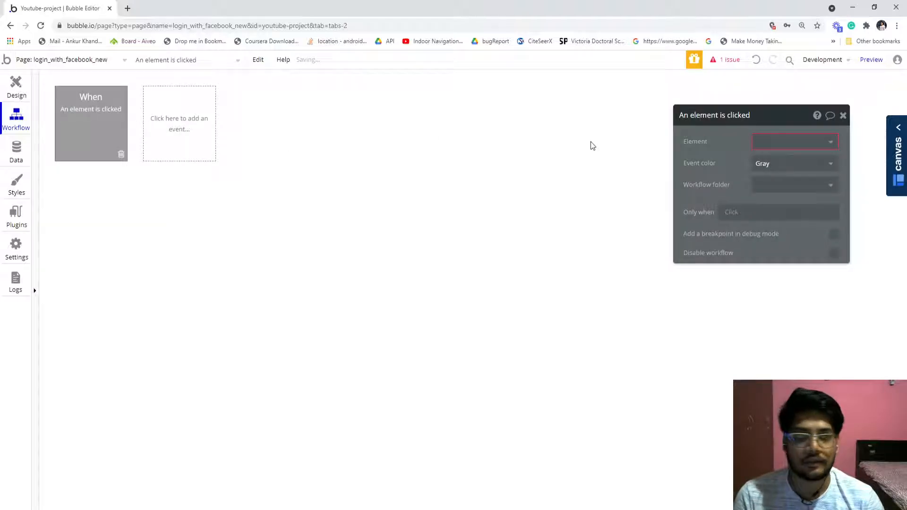
left_click(771, 144)
left_click(799, 159)
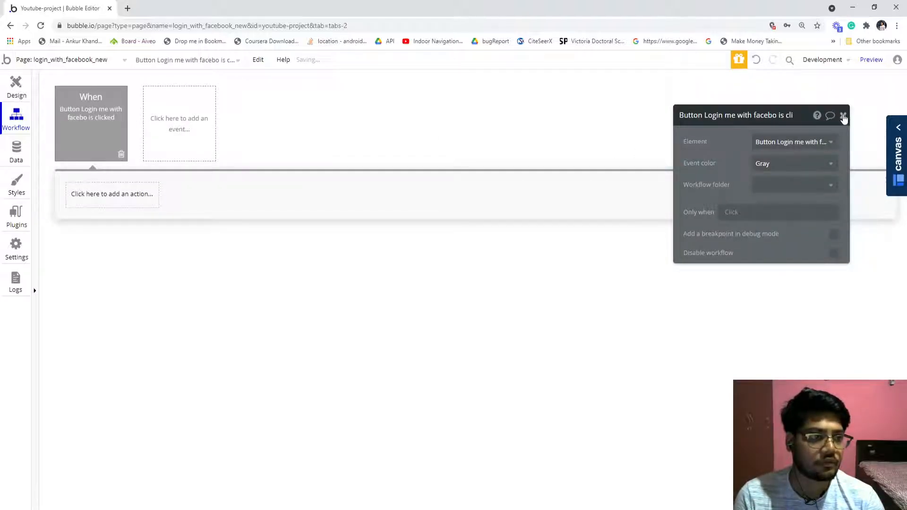
left_click(842, 115)
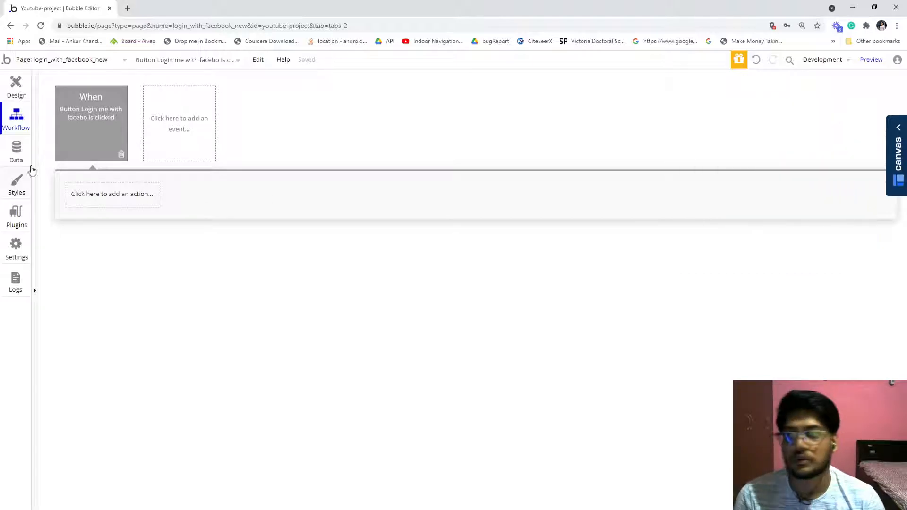
Step: Add a social network signup/login action to the login button's workflow with Facebook as the OAuth provider
left_click(86, 201)
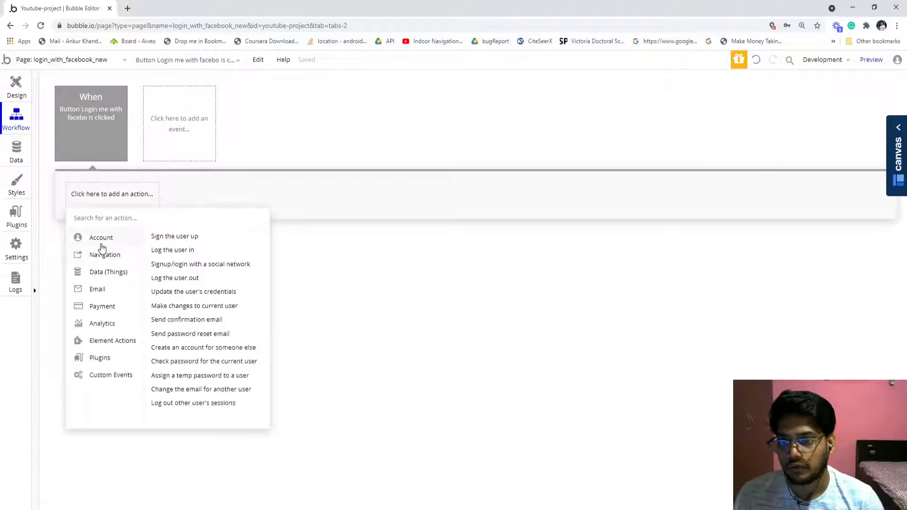
left_click(188, 265)
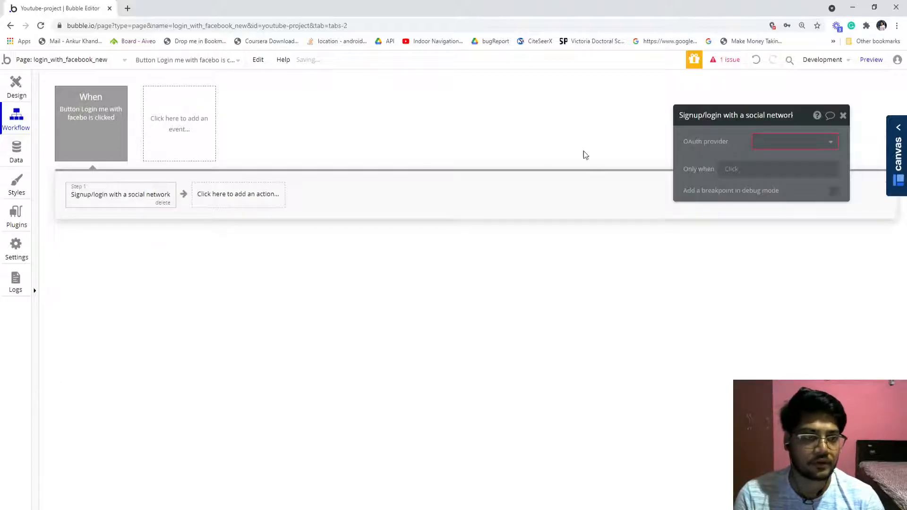
left_click(806, 142)
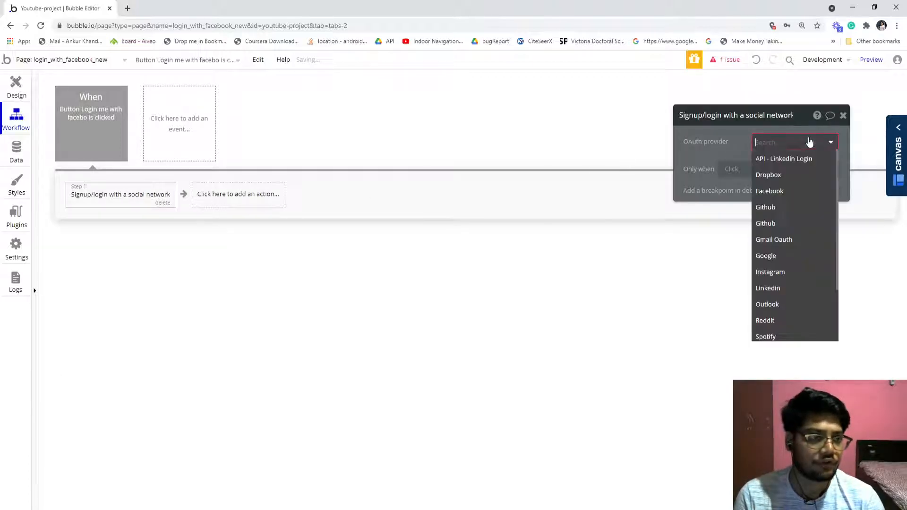
left_click(792, 192)
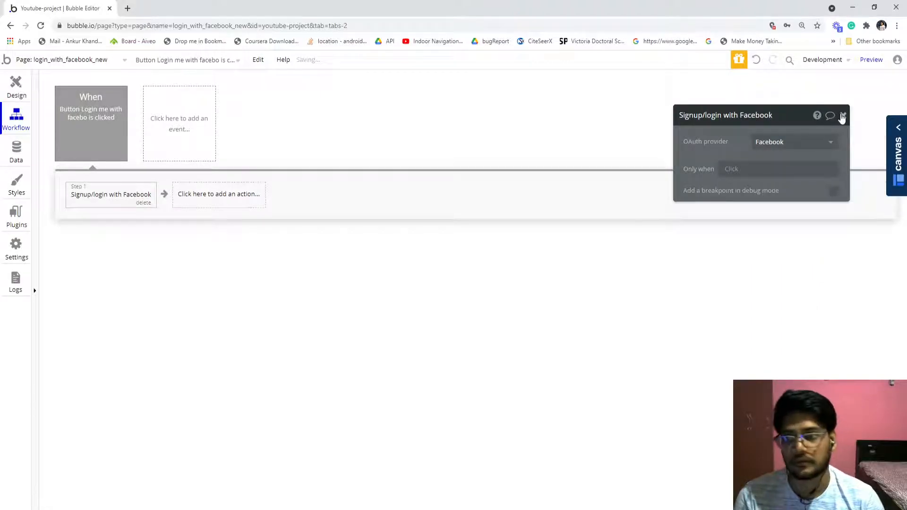
left_click(842, 115)
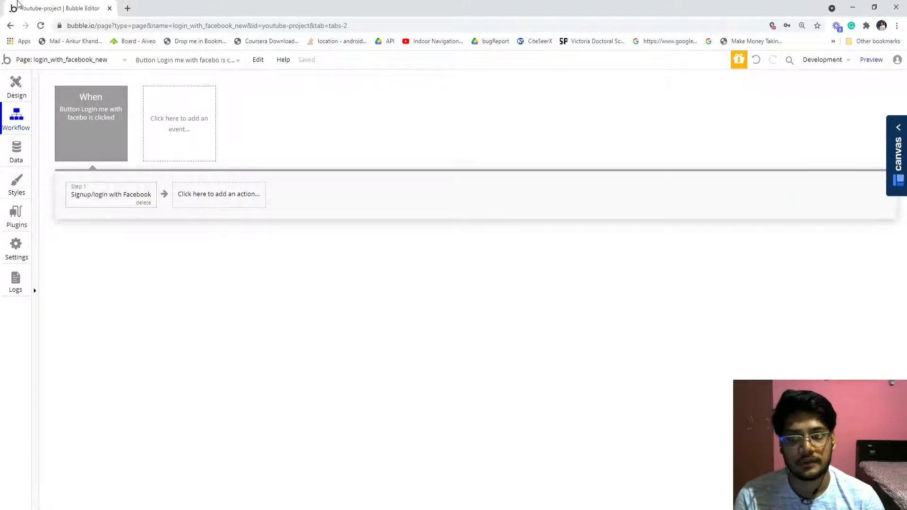
Step: Create a second workflow event for when the logout button is clicked
left_click(180, 129)
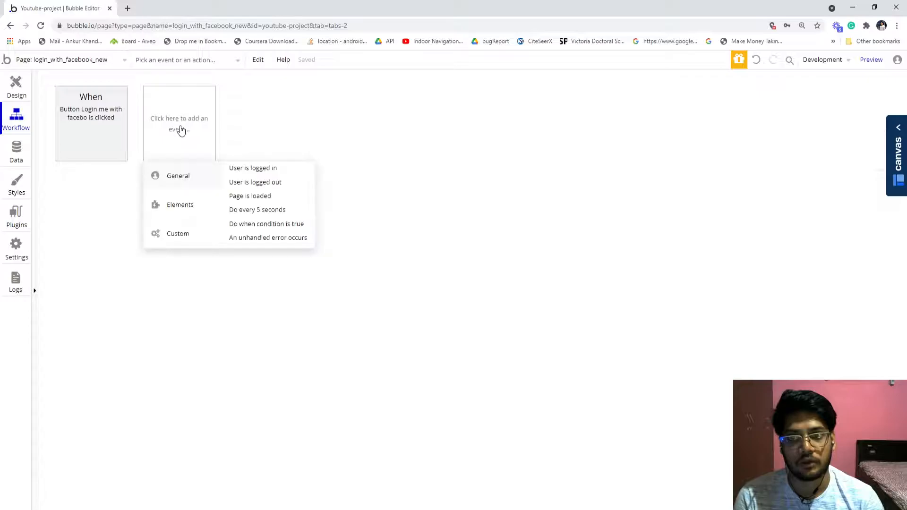
mouse_move(169, 205)
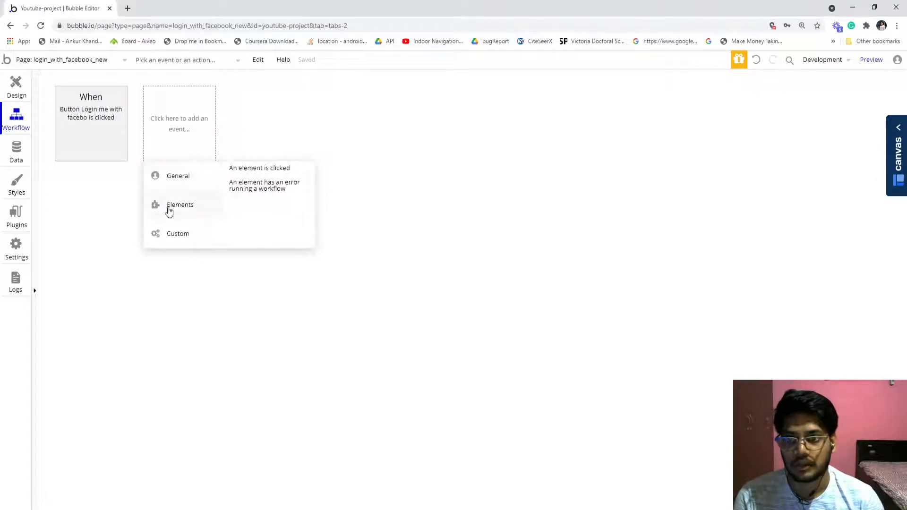
left_click(258, 169)
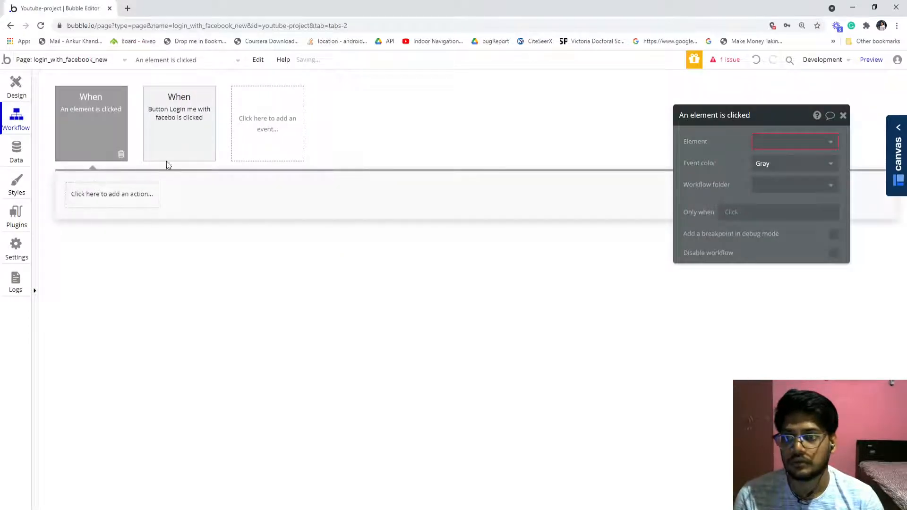
left_click(824, 147)
left_click(795, 174)
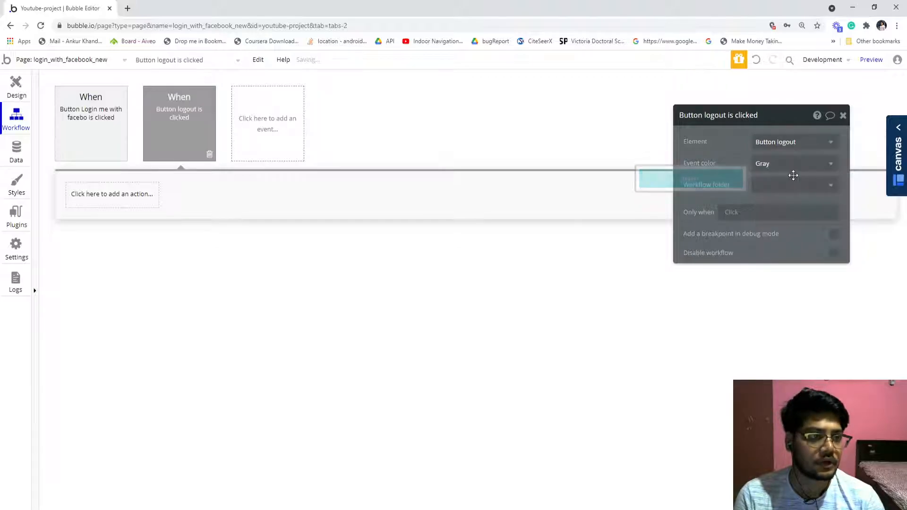
Step: Add the "Log the user out" action to the logout button's workflow
left_click(92, 201)
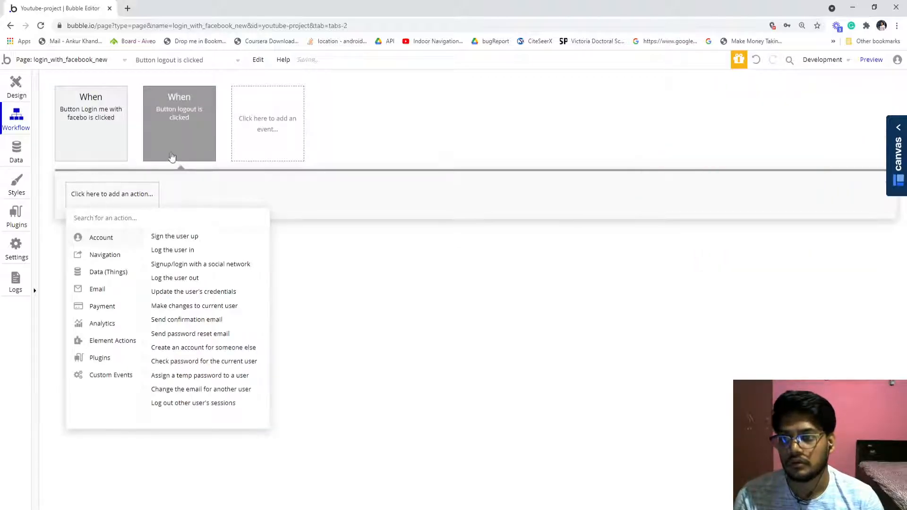
mouse_move(113, 253)
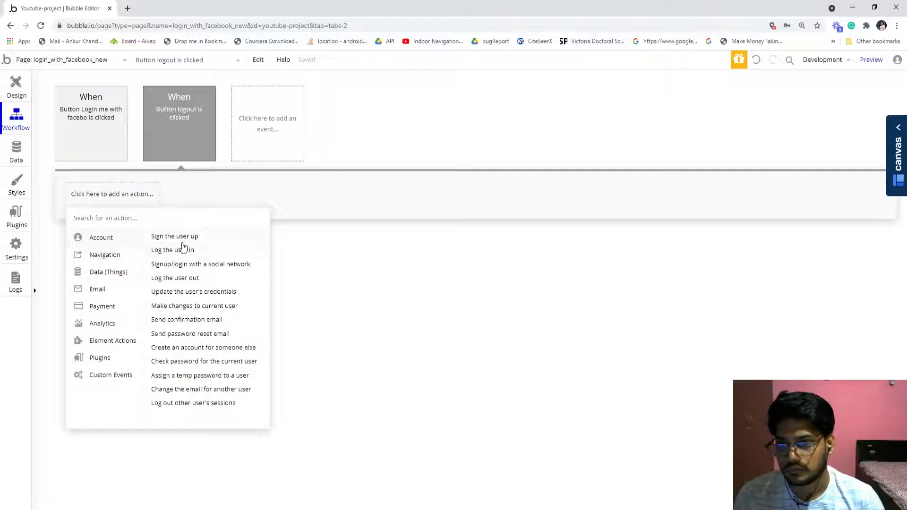
left_click(185, 282)
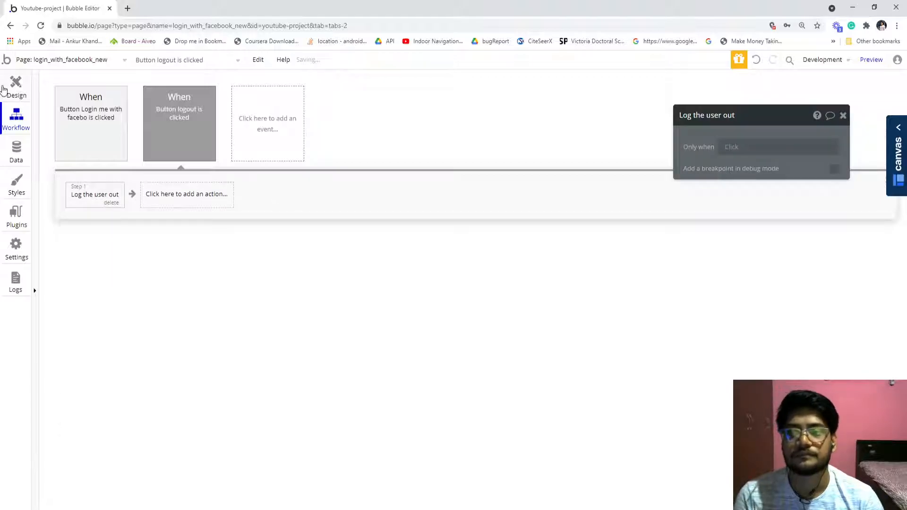
left_click(65, 114)
Step: Preview the page from the design view, test the Facebook login button and dismiss Facebook's dialog
left_click(17, 86)
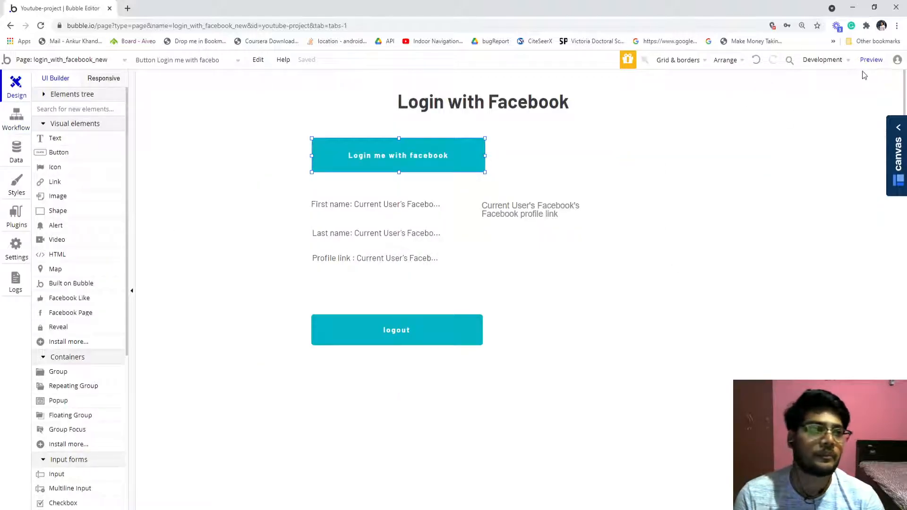
left_click(870, 59)
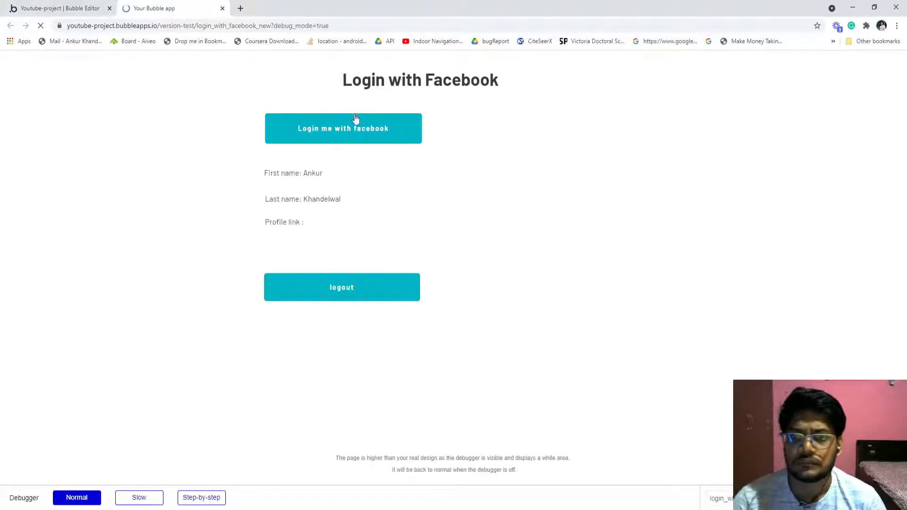
left_click(348, 134)
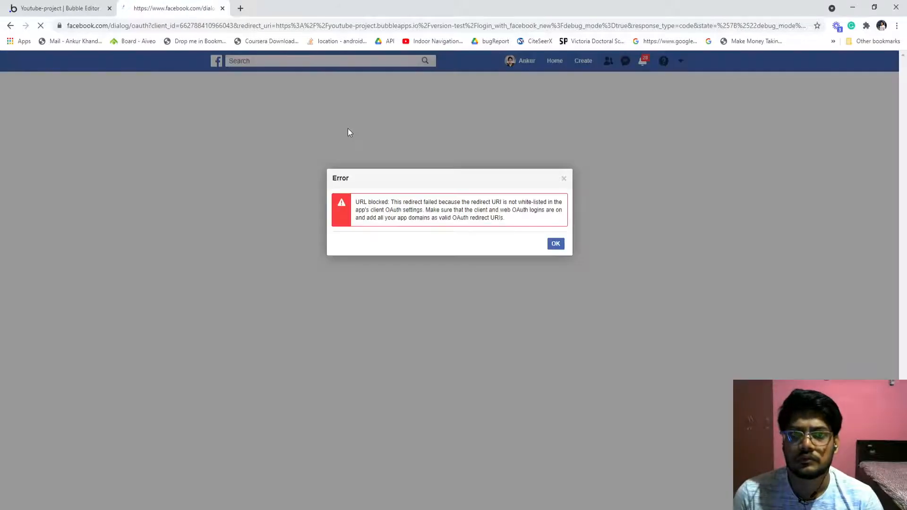
left_click(557, 243)
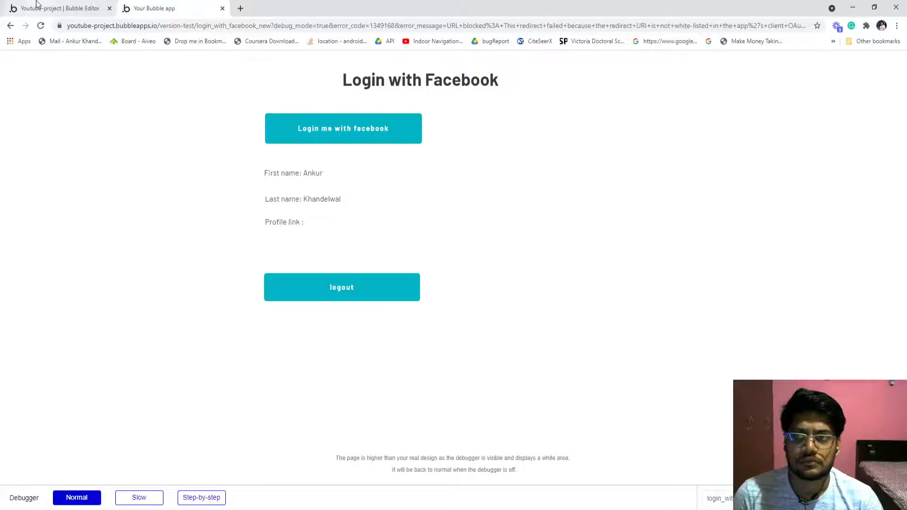
Step: Open the Facebook for Developers site at developers.facebook.com in a new browser tab
left_click(240, 9)
type("fac")
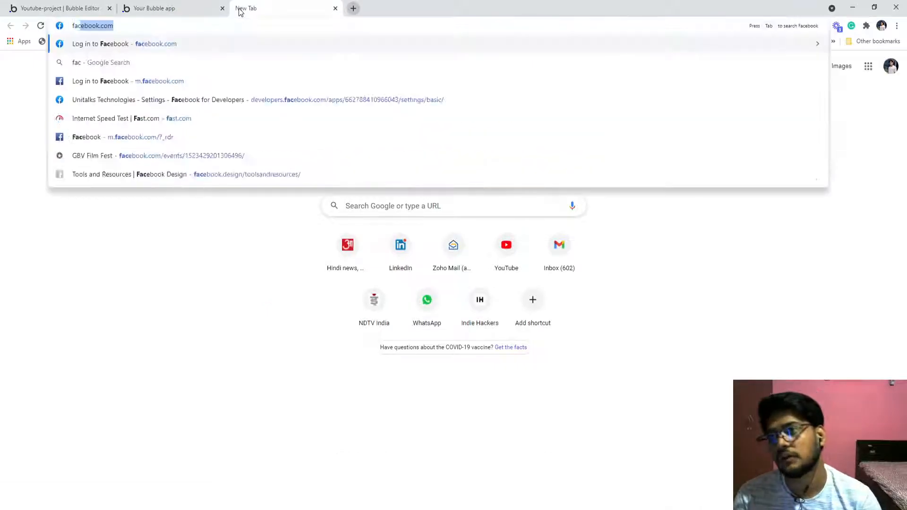
key("Return")
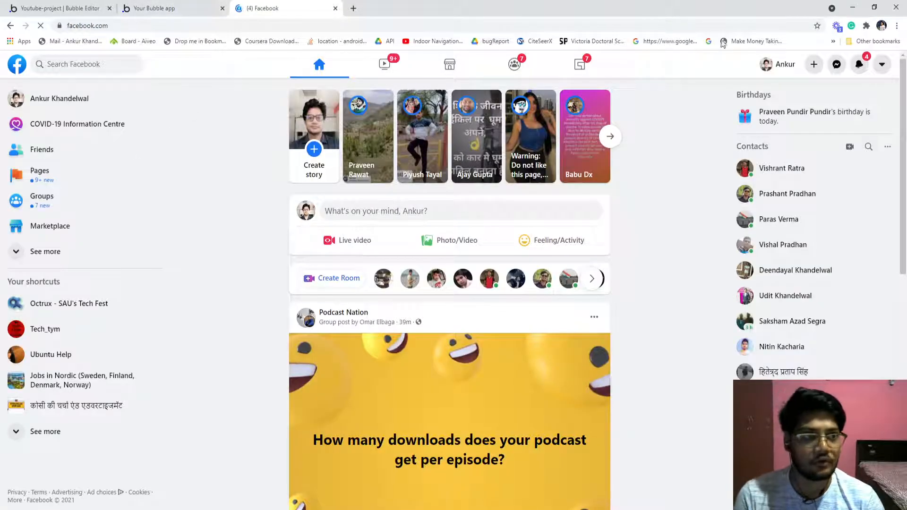
left_click(276, 24)
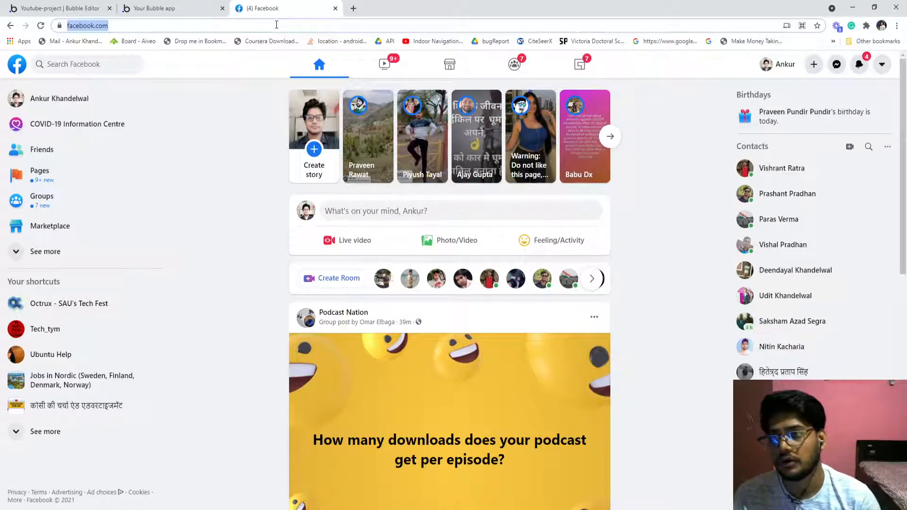
key("Left")
type("deve")
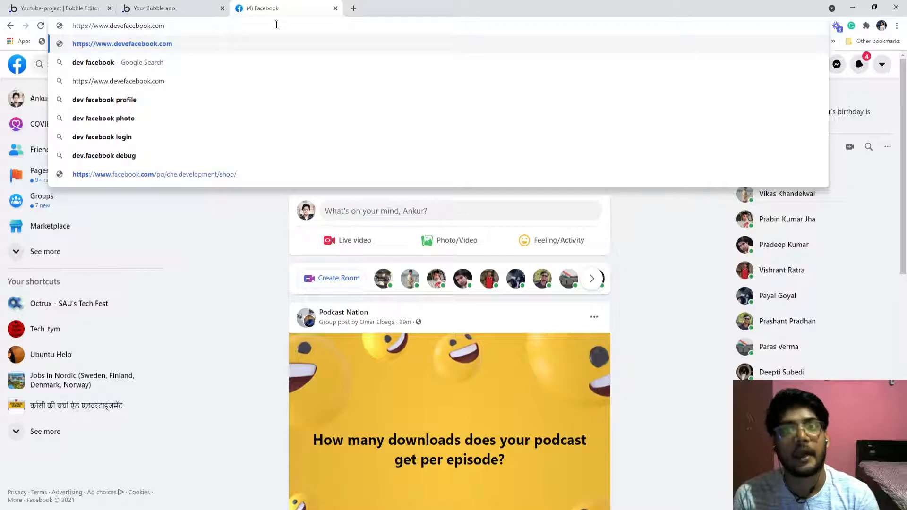
type("lo[er")
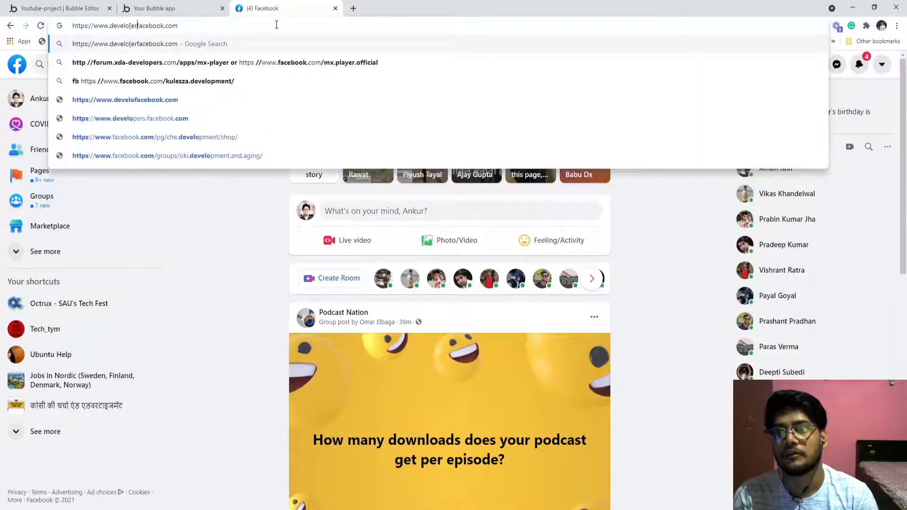
key("BackSpace")
key("BackSpace")
type("per.")
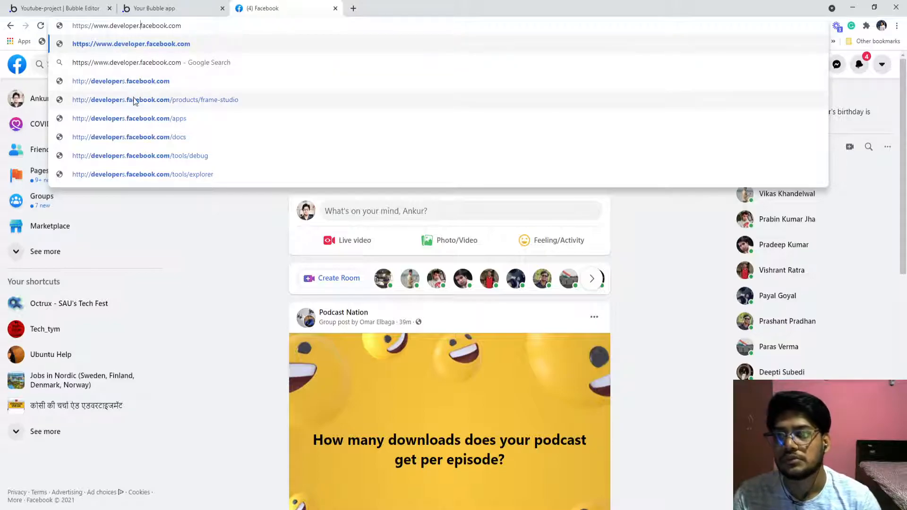
left_click(126, 83)
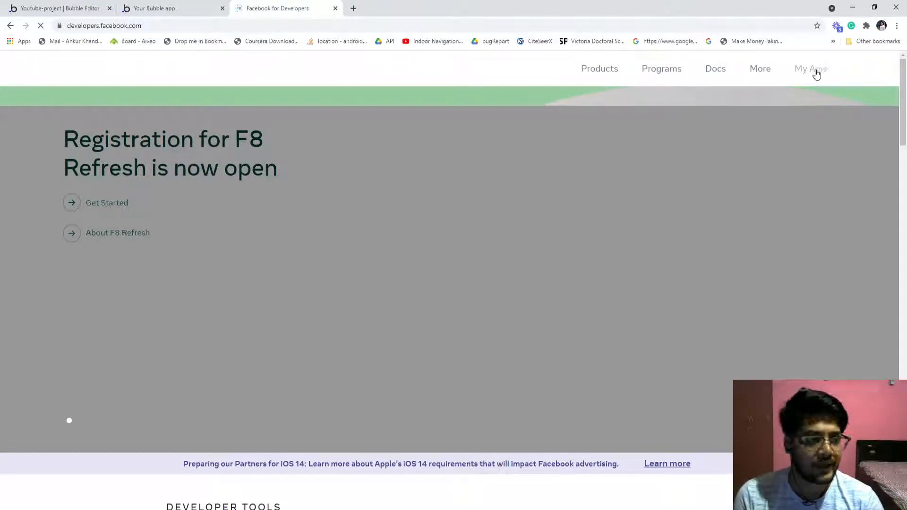
Step: Open the My Apps list, reloading it, and view the app types offered for a new app without creating one
left_click(815, 71)
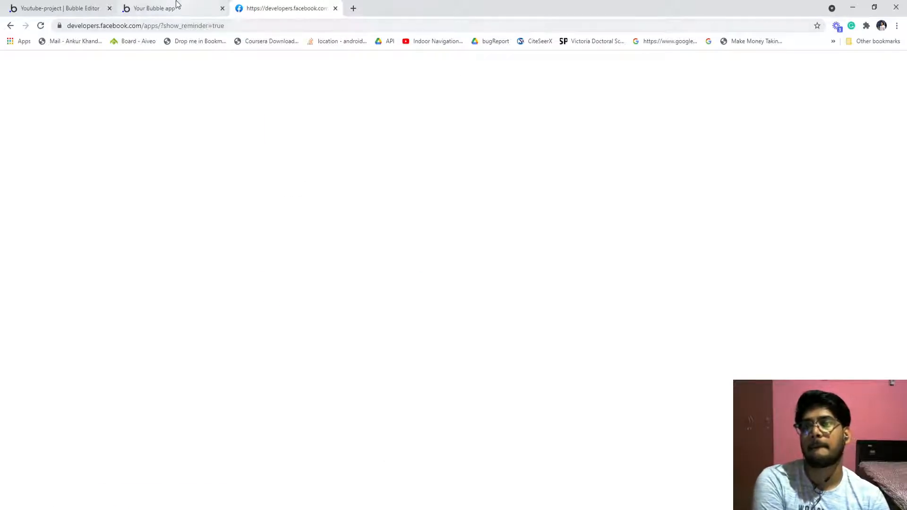
left_click(259, 26)
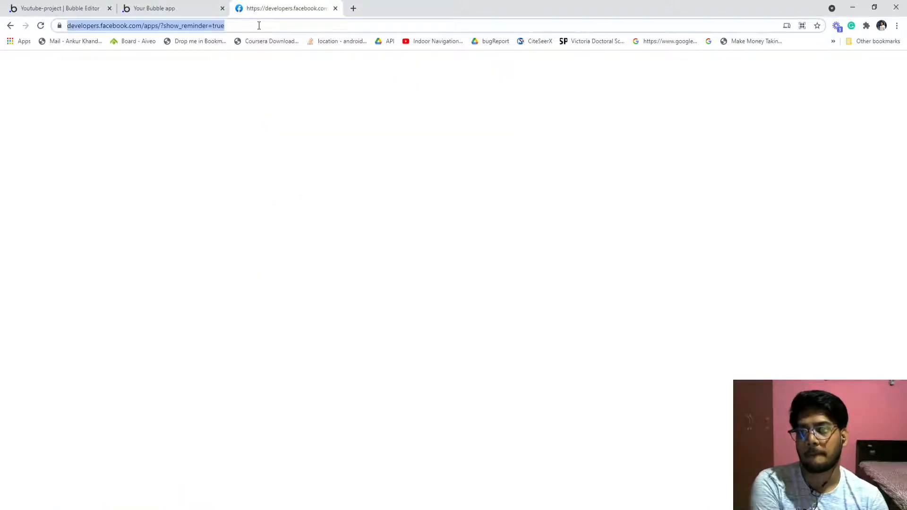
key("Return")
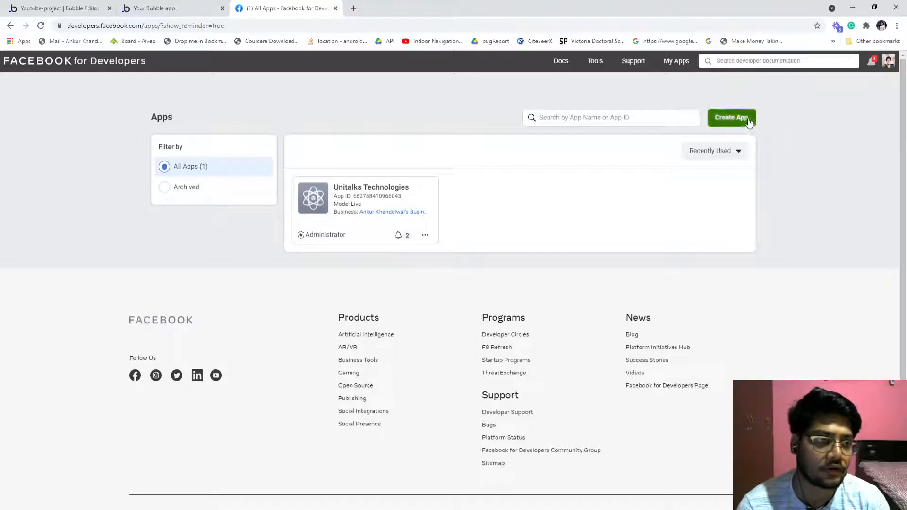
left_click(731, 117)
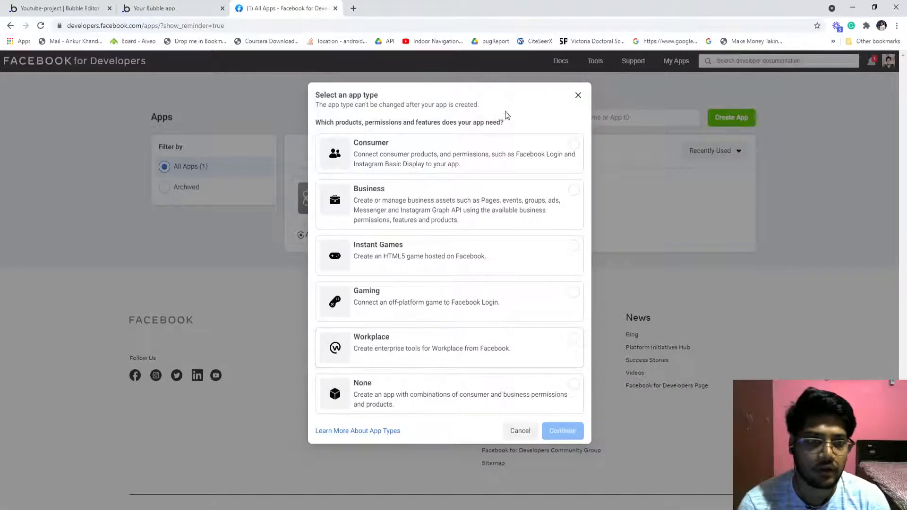
left_click(577, 95)
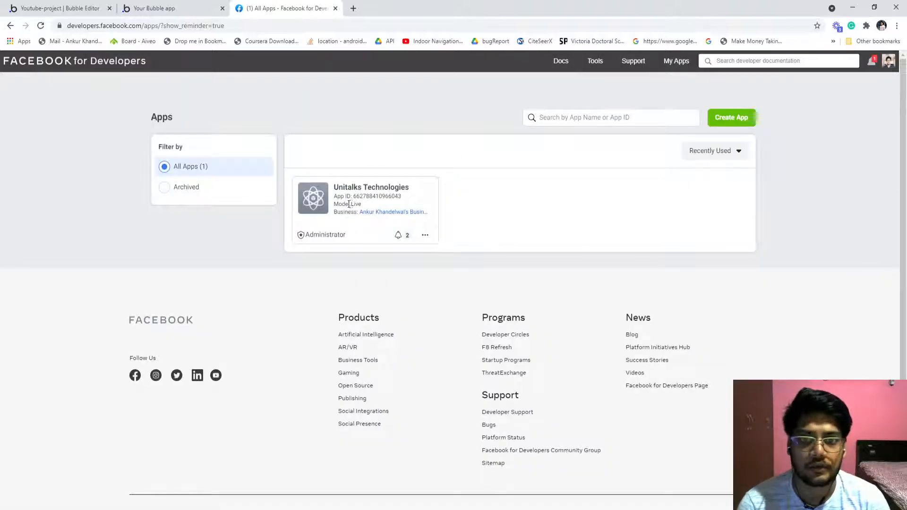
Step: Open the Unitalks Technologies app and go to the Valid OAuth Redirect URIs in its Facebook Login settings
left_click(320, 208)
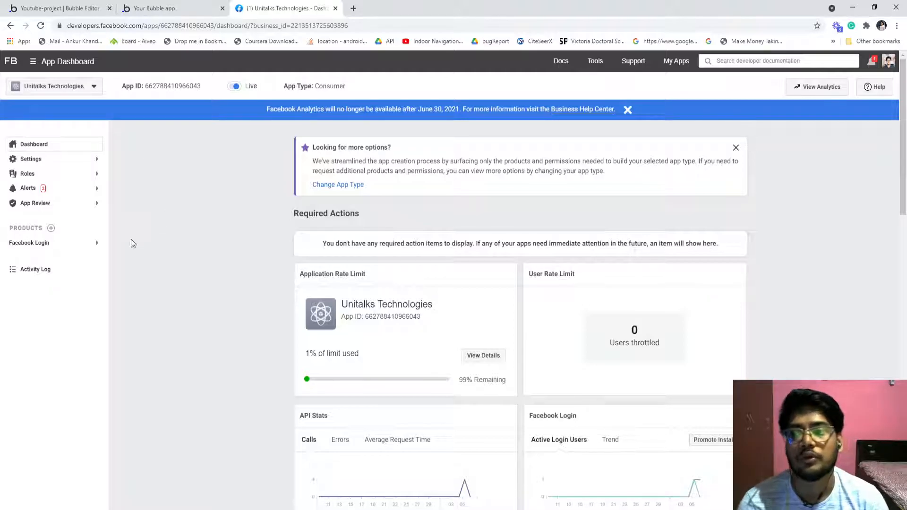
left_click(67, 247)
left_click(38, 263)
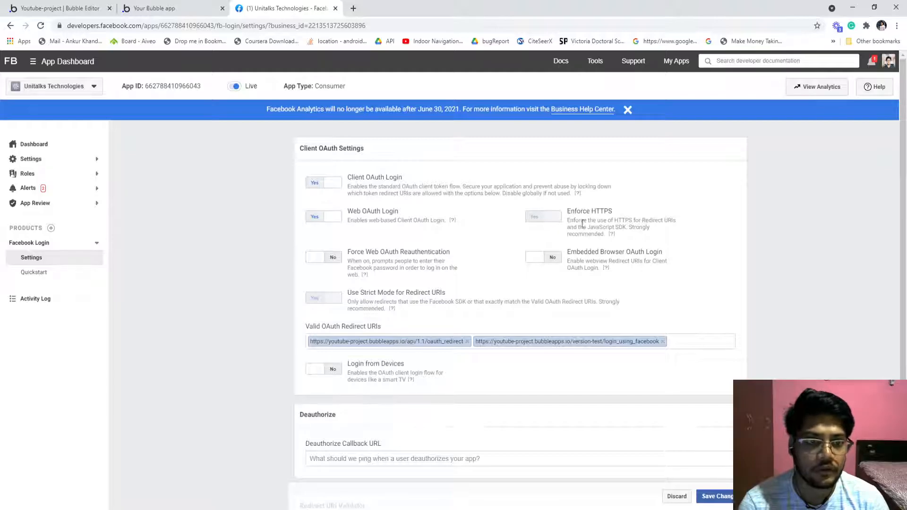
scroll(582, 222, "down", 2)
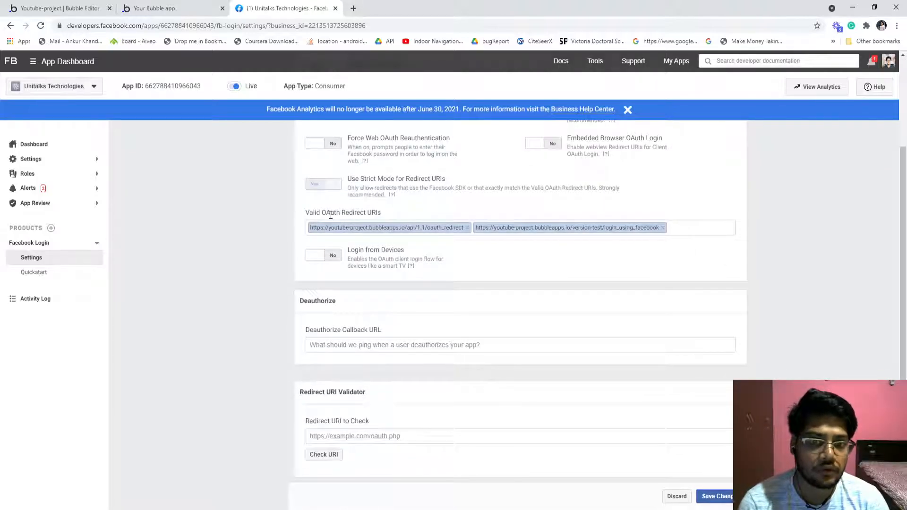
triple_click(331, 214)
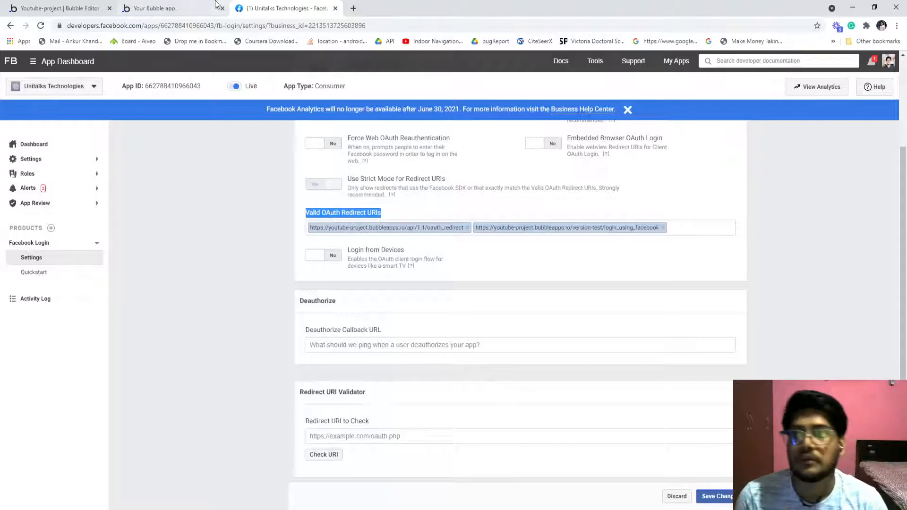
Step: Switch to the Bubble preview page, strip the error parameters after debug_mode=true from its URL and copy the remaining address
left_click(194, 4)
left_click(237, 27)
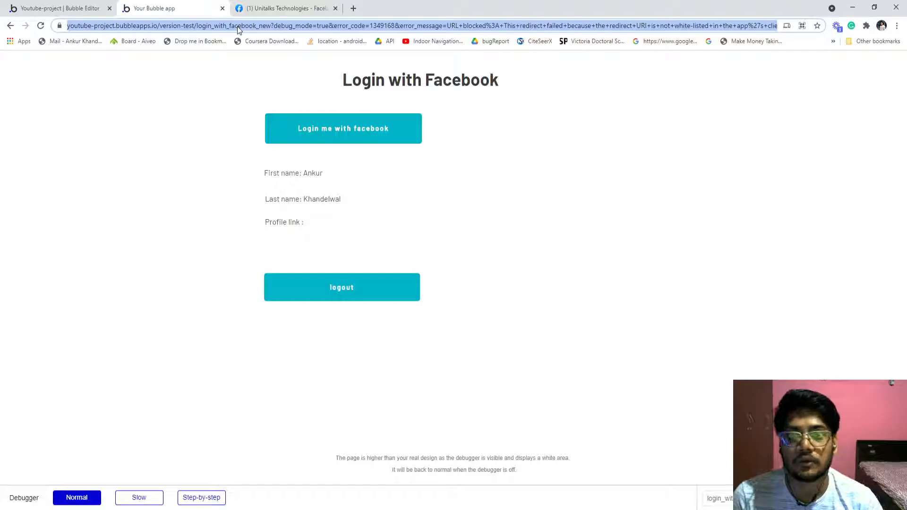
left_click(294, 28)
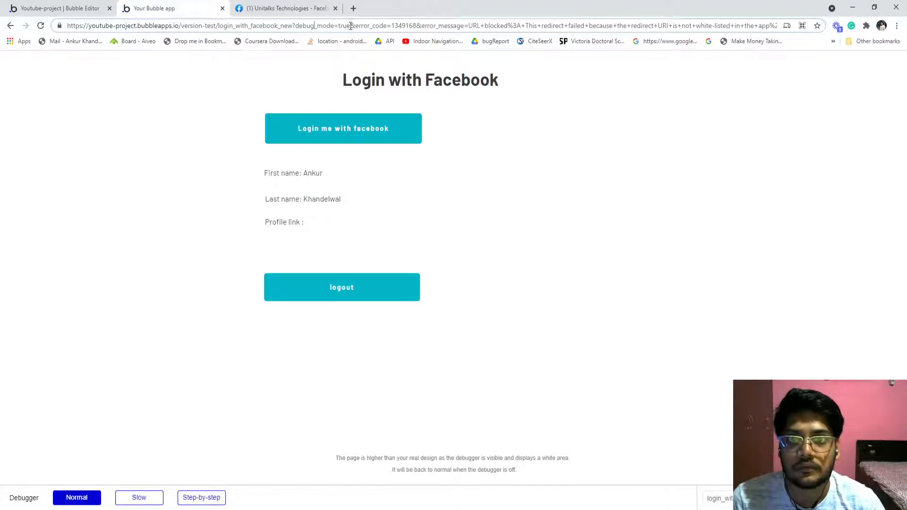
left_click_drag(351, 25, 784, 25)
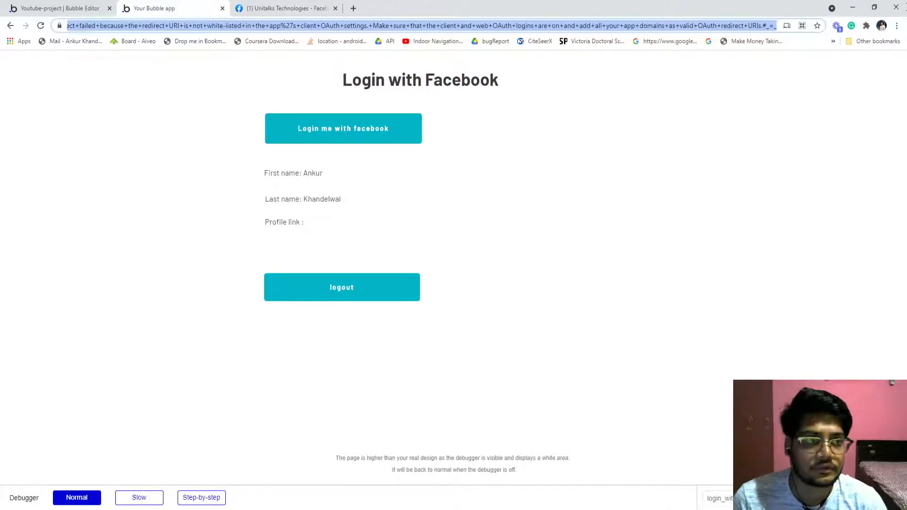
key("BackSpace")
key("ctrl+a")
key("ctrl+c")
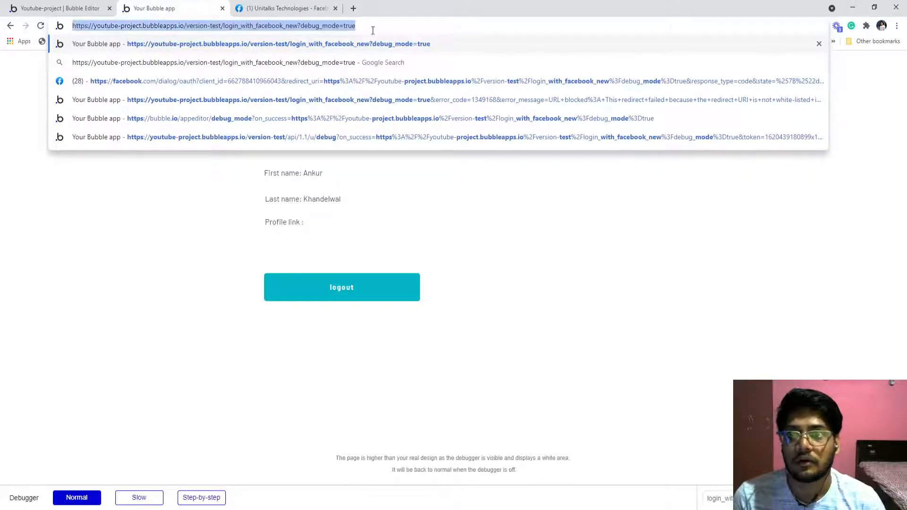
Step: Add the copied version-test/login_with_facebook_new?debug_mode=true address to the Facebook app's Valid OAuth Redirect URIs
left_click(311, 6)
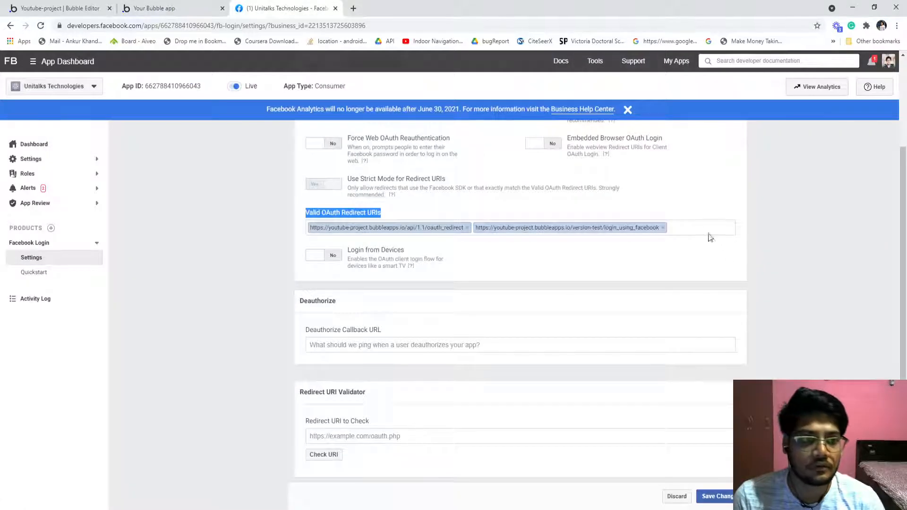
left_click(704, 228)
key("ctrl+v")
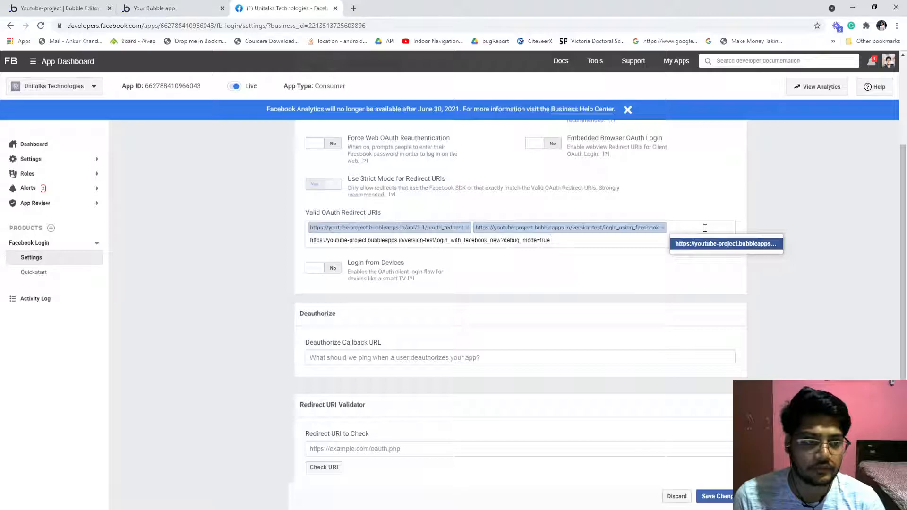
left_click(576, 260)
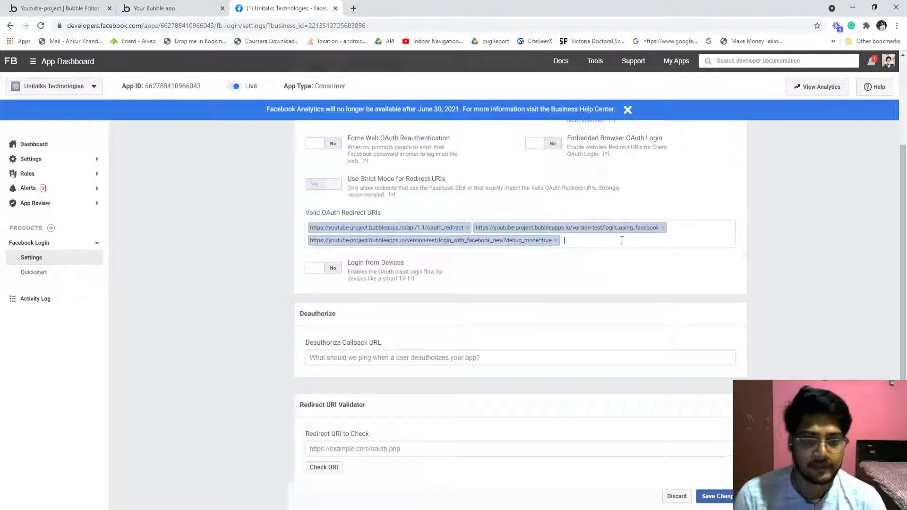
key("ctrl+v")
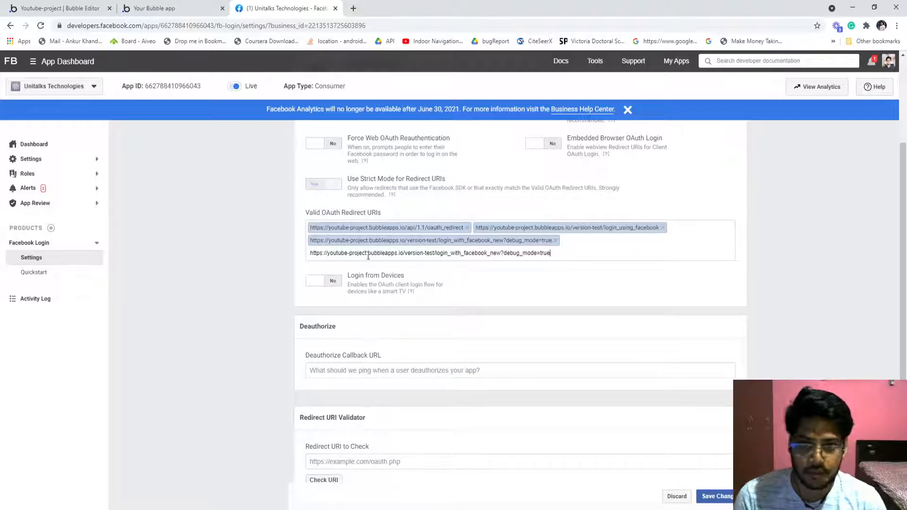
left_click_drag(404, 253, 435, 254)
key("BackSpace")
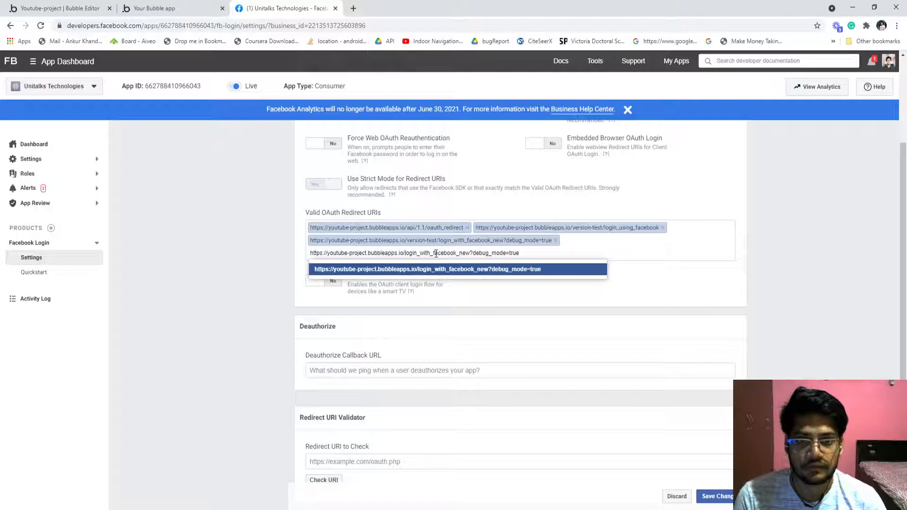
key("ctrl+a")
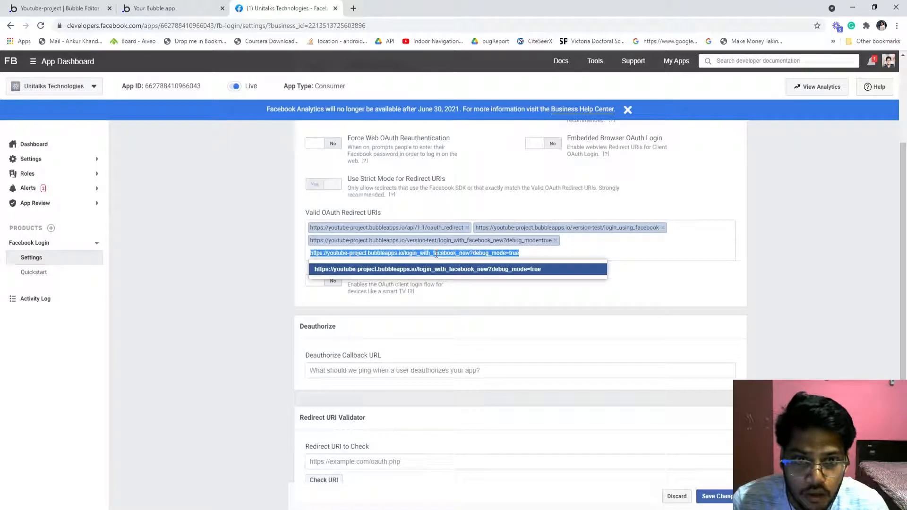
left_click(470, 252)
left_click_drag(470, 252, 536, 253)
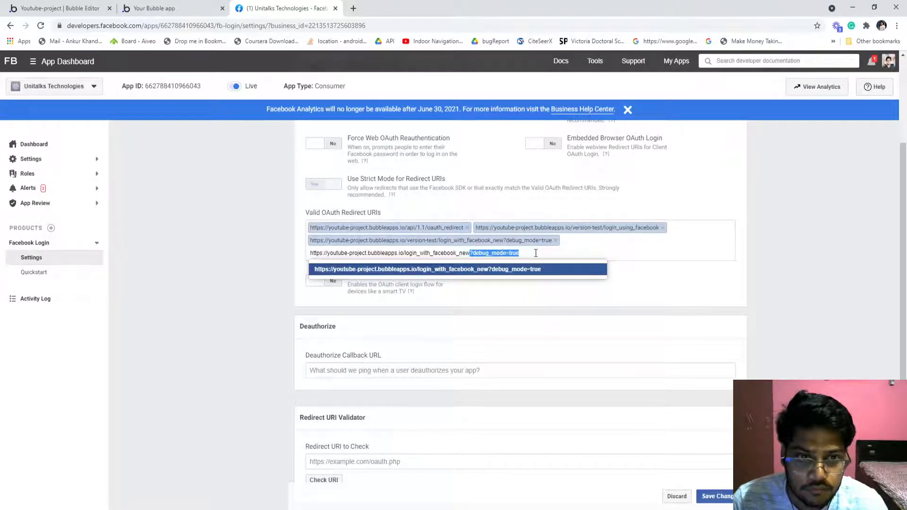
key("BackSpace")
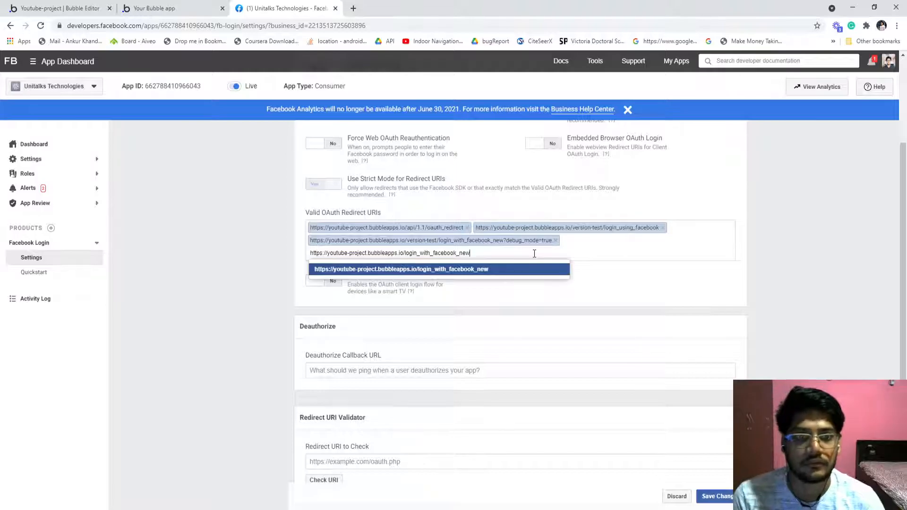
left_click(482, 269)
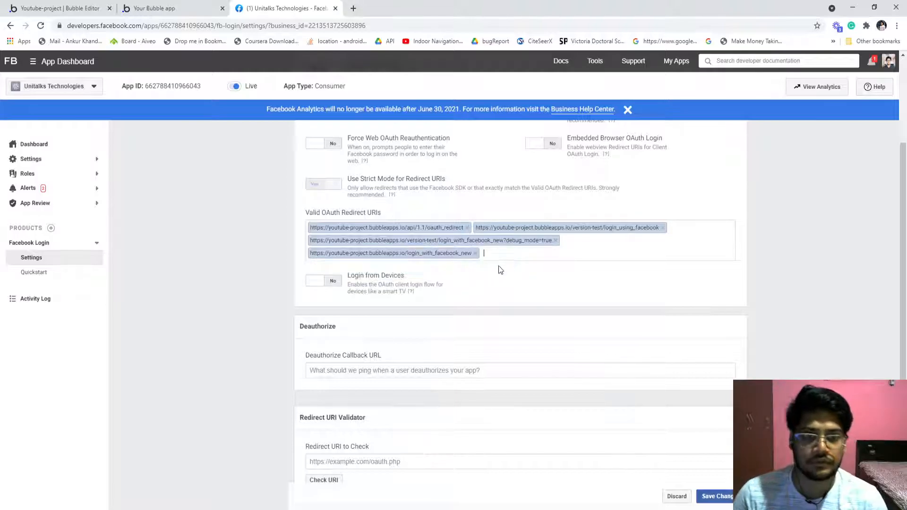
Step: Check the copied version-test debug-mode address in the Redirect URI Validator
scroll(494, 280, "down", 1)
left_click(361, 442)
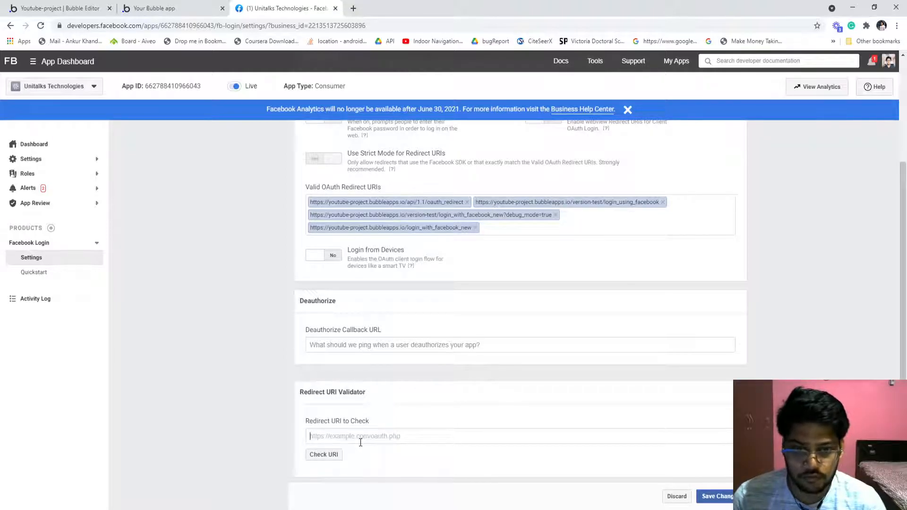
key("ctrl+v")
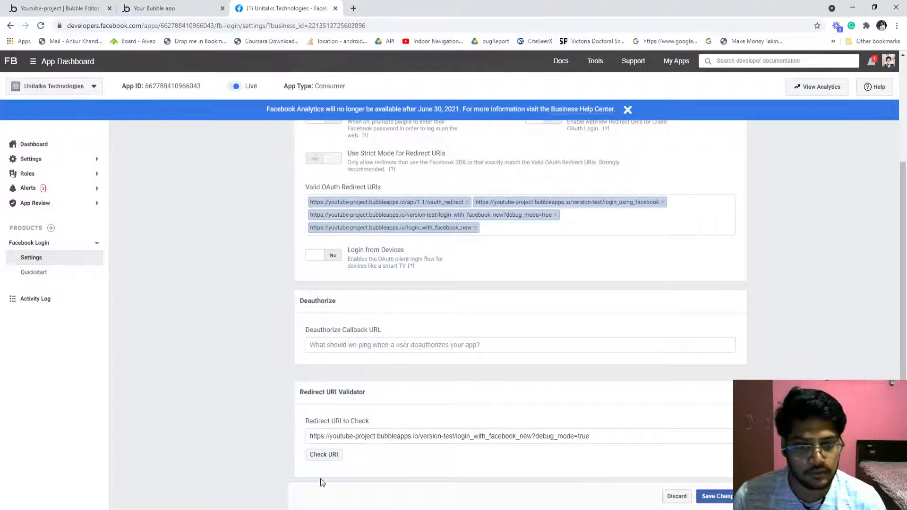
left_click(318, 456)
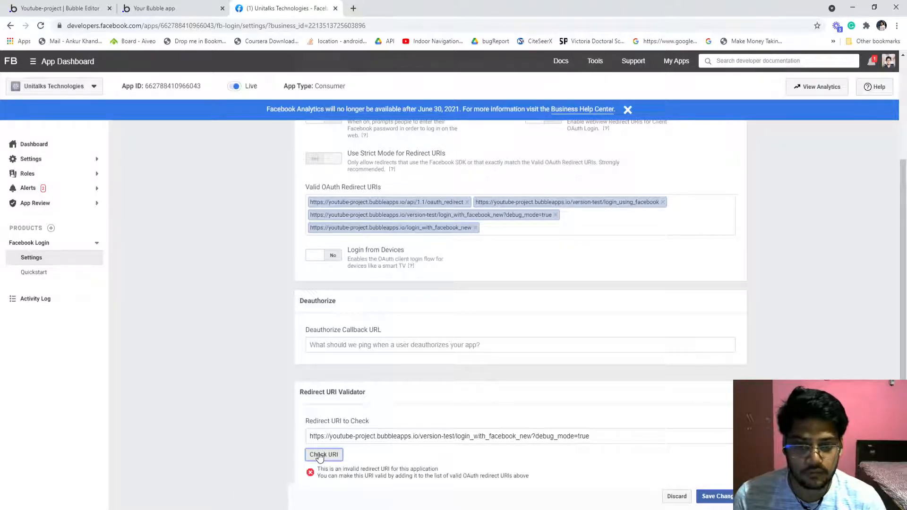
left_click(320, 456)
left_click(320, 457)
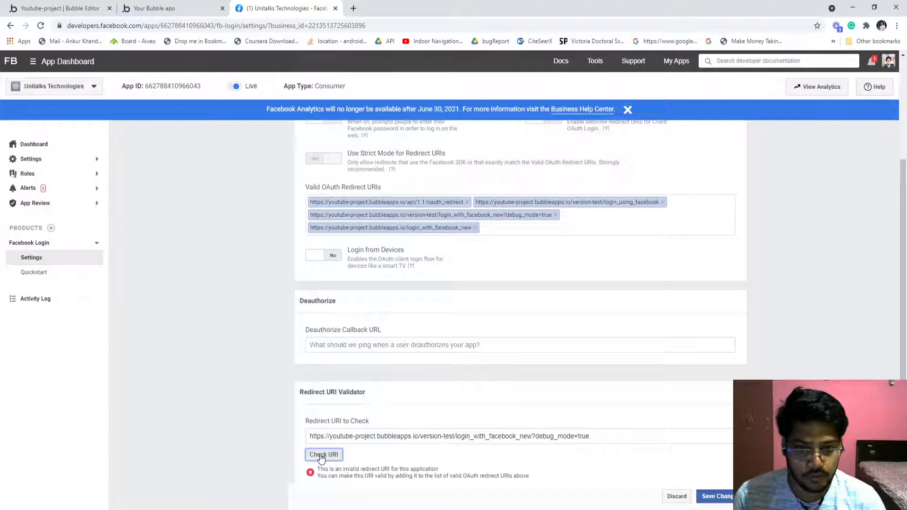
Step: Clear the address from the Redirect URI Validator and save the Facebook Login settings
triple_click(433, 434)
key("ctrl+c")
key("BackSpace")
scroll(694, 507, "up", 1)
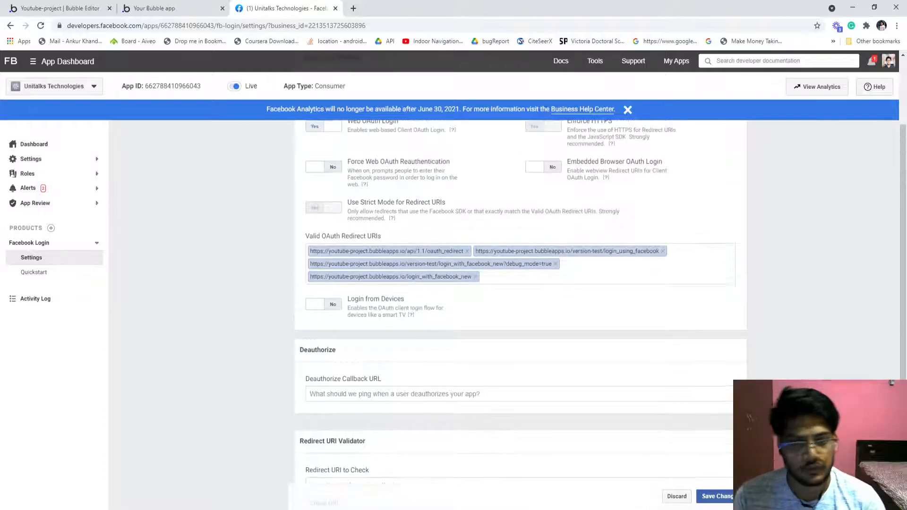
left_click(699, 496)
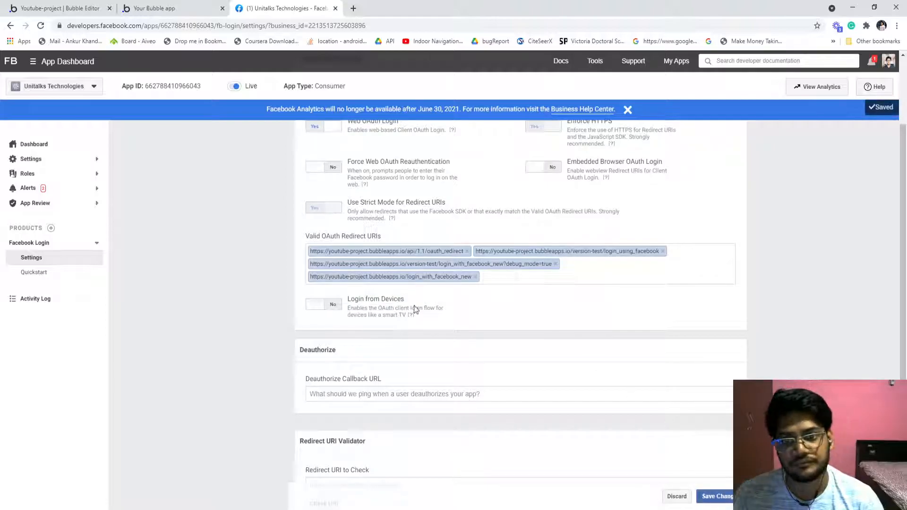
Step: Check the copied version-test debug-mode address again in the Redirect URI Validator and review the Client OAuth settings
scroll(437, 347, "up", 2)
scroll(435, 347, "down", 3)
left_click(335, 433)
key("ctrl+v")
key("Return")
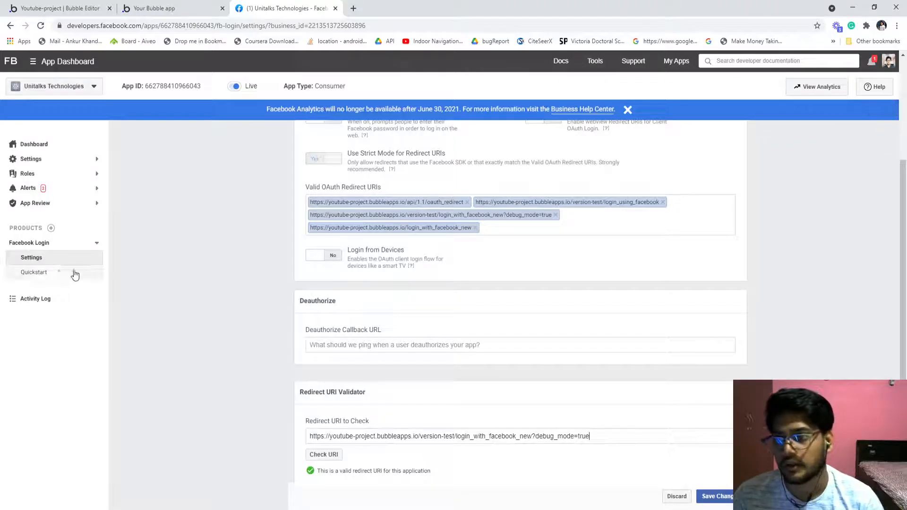
scroll(263, 245, "up", 3)
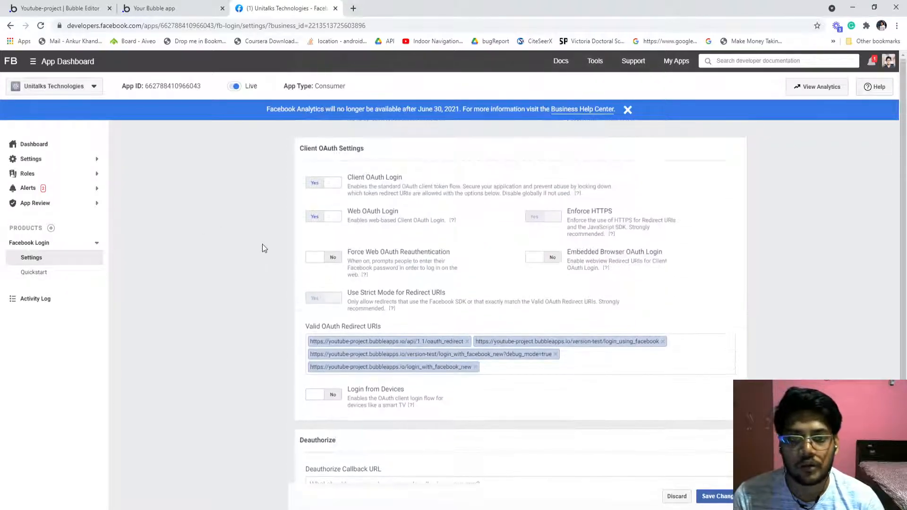
Step: Open the Facebook app's Basic settings and examine the Privacy Policy URL and Terms of Service URL
left_click(29, 272)
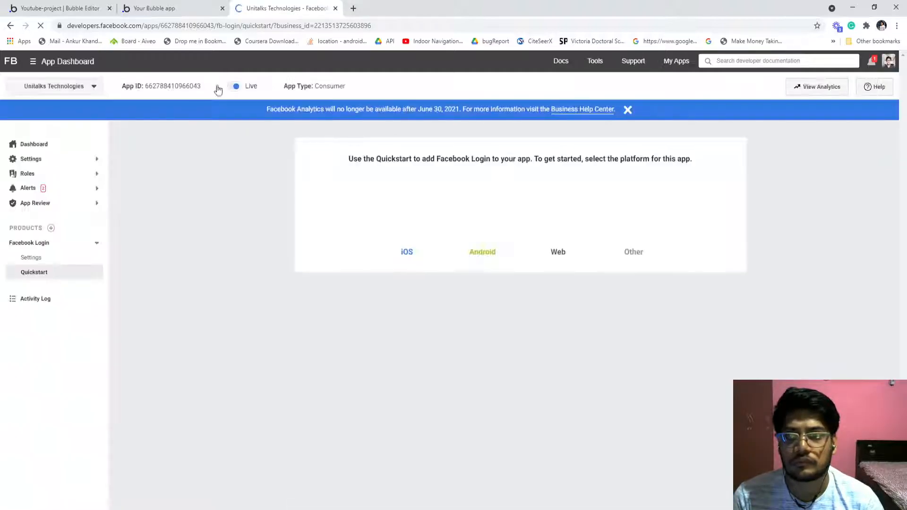
left_click(32, 261)
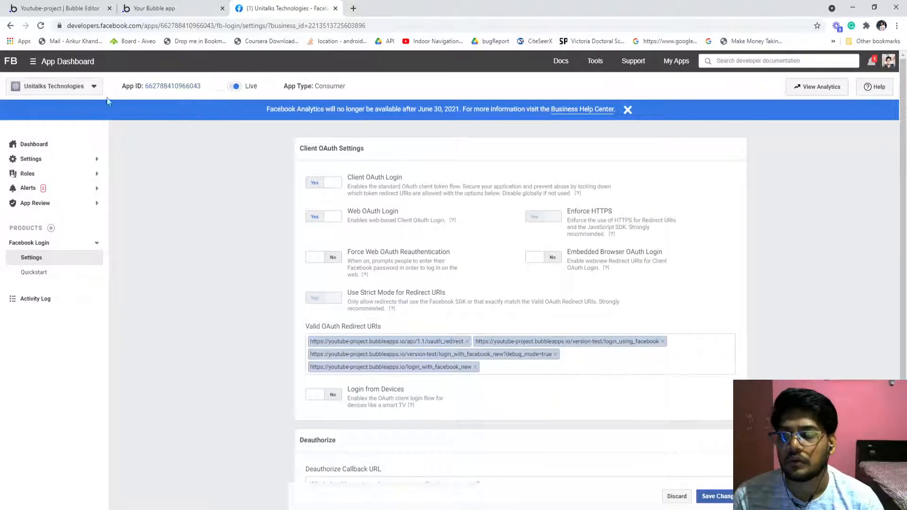
left_click(59, 162)
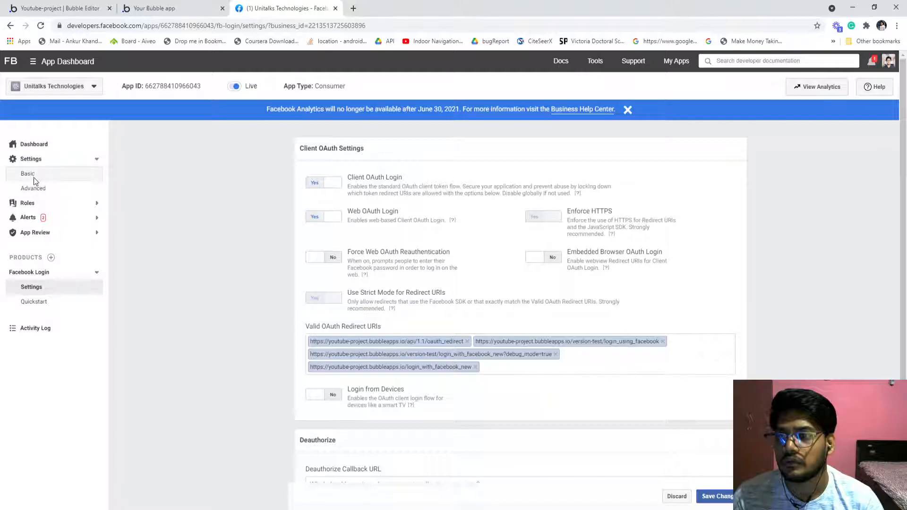
left_click(30, 174)
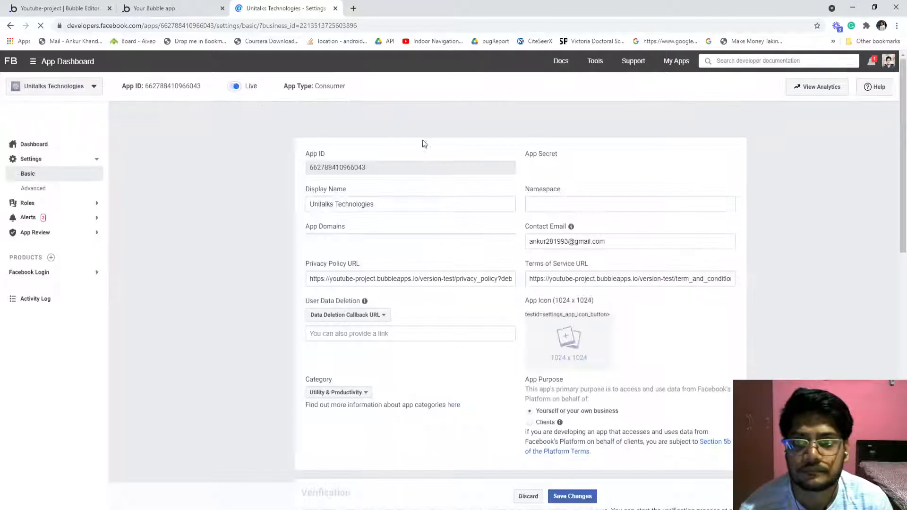
scroll(359, 314, "down", 1)
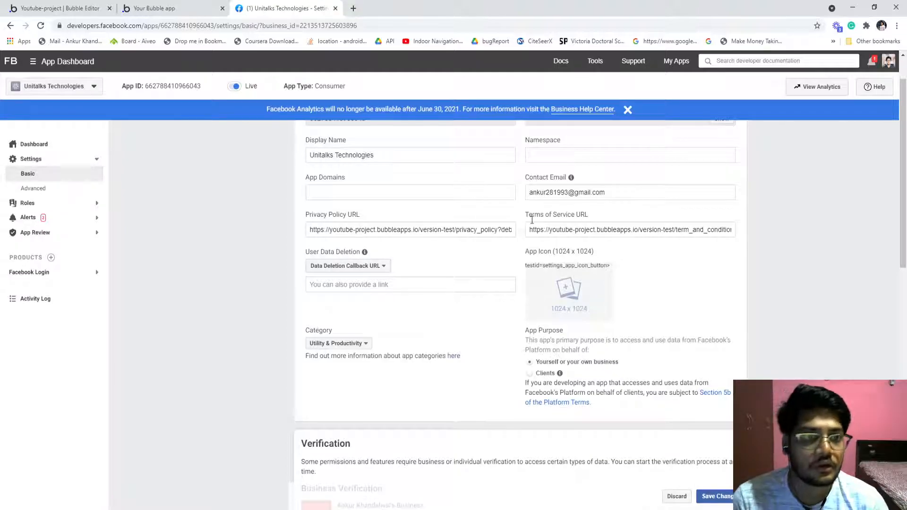
scroll(559, 233, "up", 1)
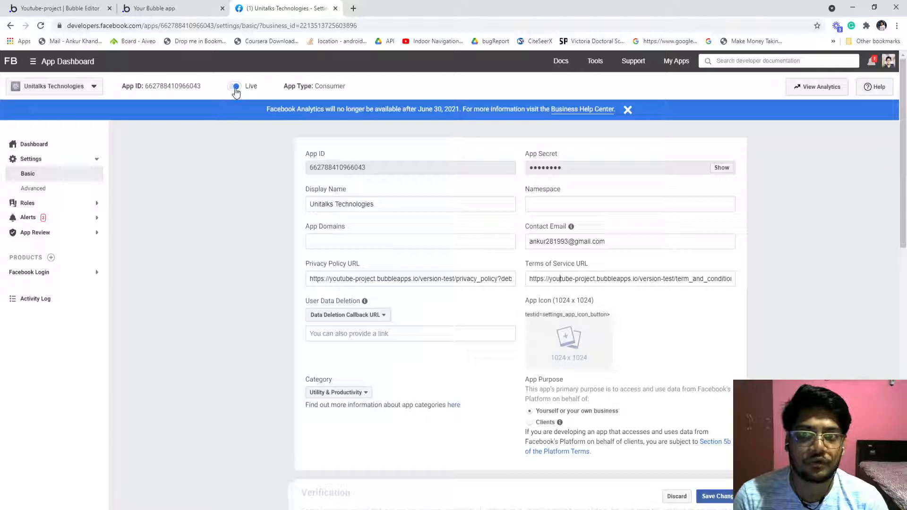
scroll(258, 243, "down", 2)
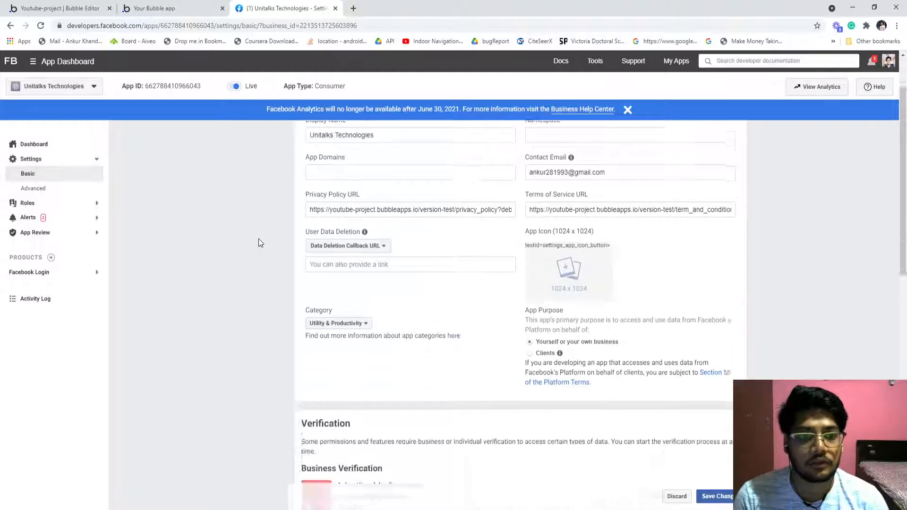
triple_click(364, 181)
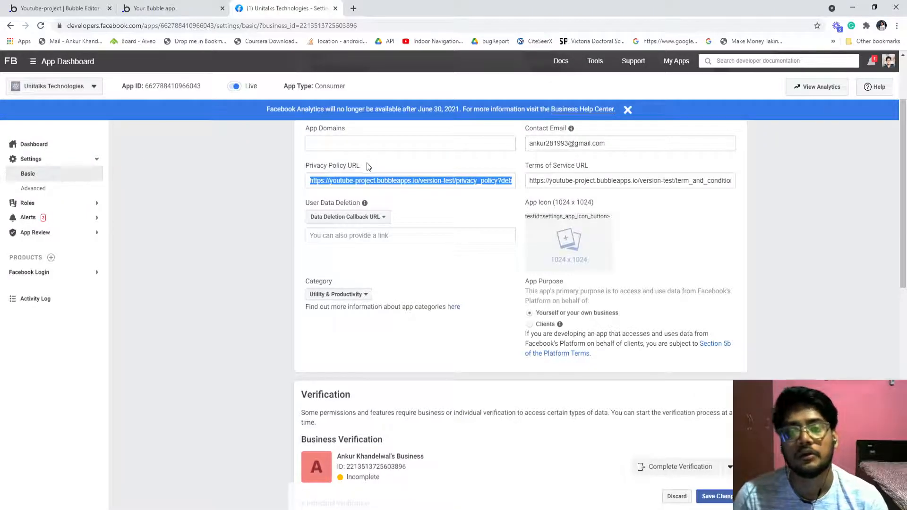
scroll(364, 202, "up", 1)
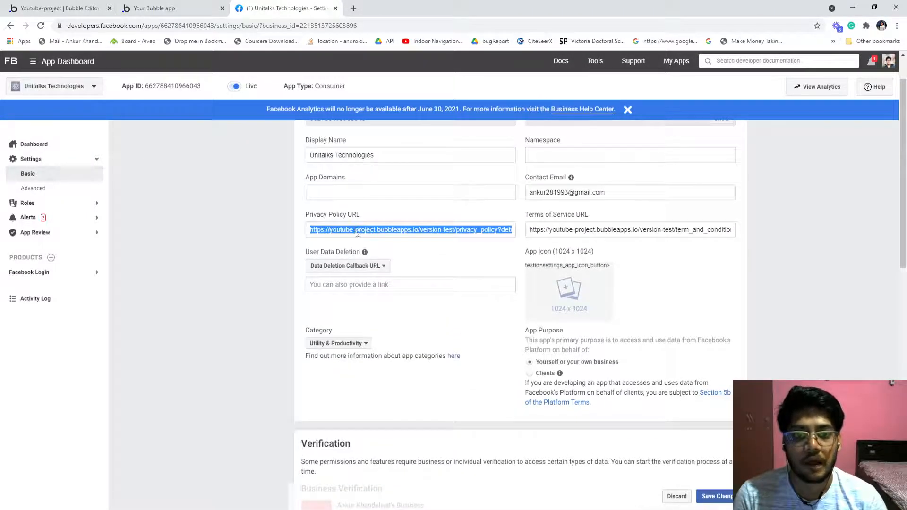
Step: Switch to the Bubble editor, open the term_and_conditions page and read through its text
left_click(155, 8)
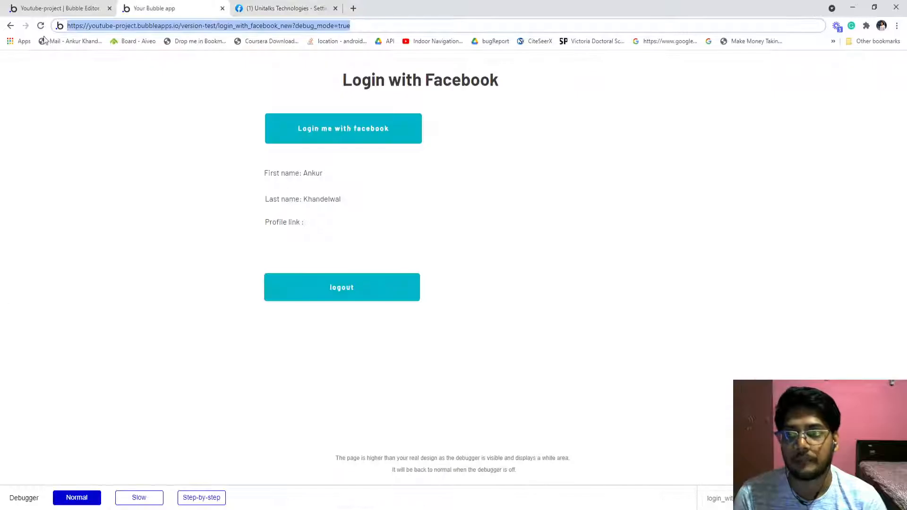
left_click(56, 7)
left_click(41, 60)
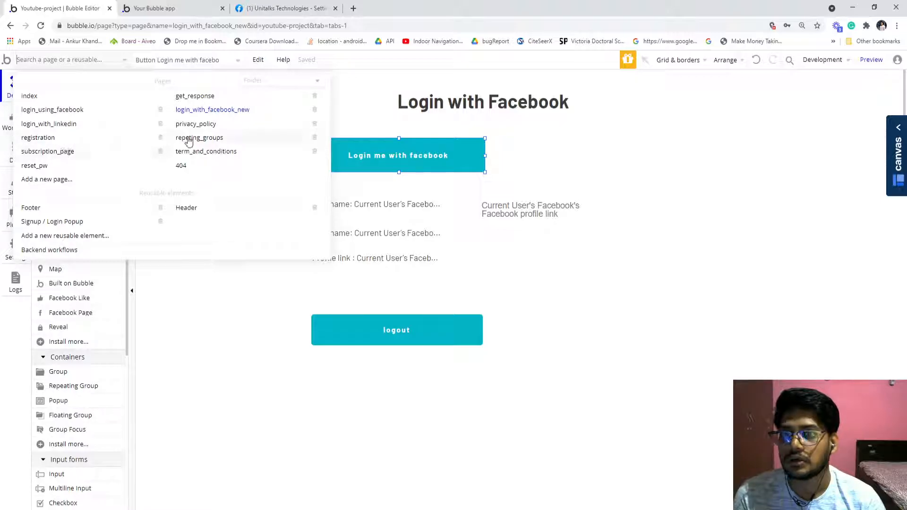
left_click(193, 152)
left_click(370, 238)
scroll(382, 217, "down", 4)
scroll(381, 217, "up", 4)
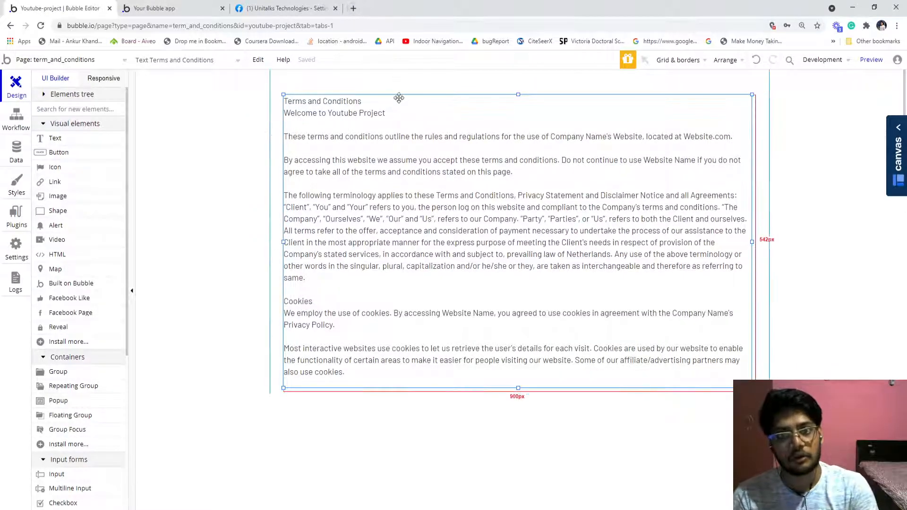
Step: Search Google in a new tab for "term and condition page generator"
left_click(353, 8)
type("google.com")
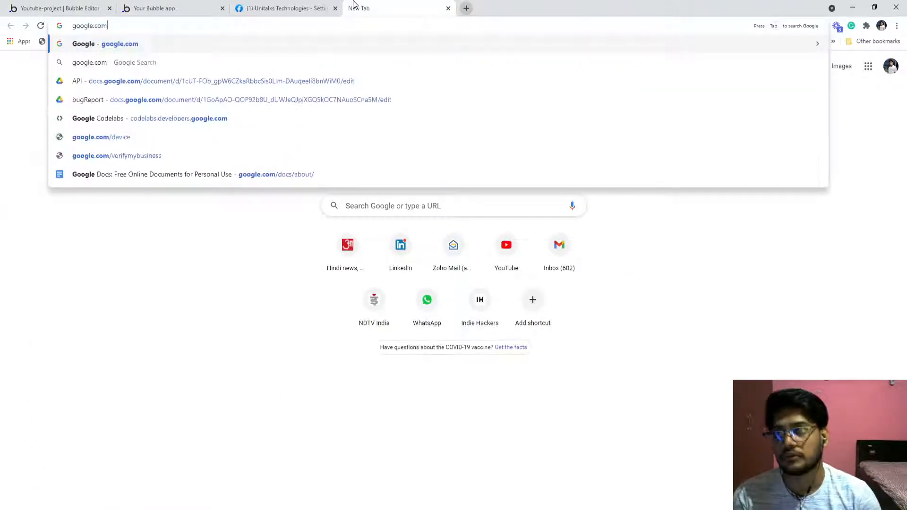
key("Return")
type("term and")
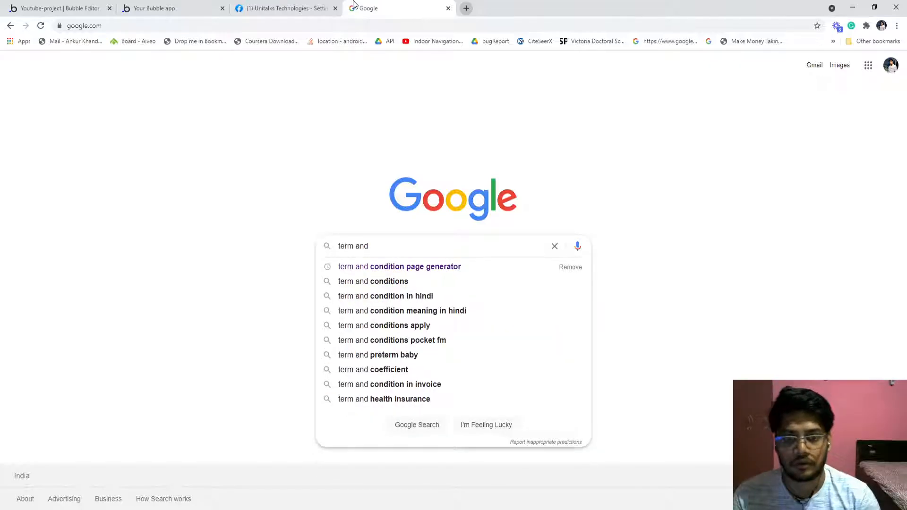
key("Down")
key("Return")
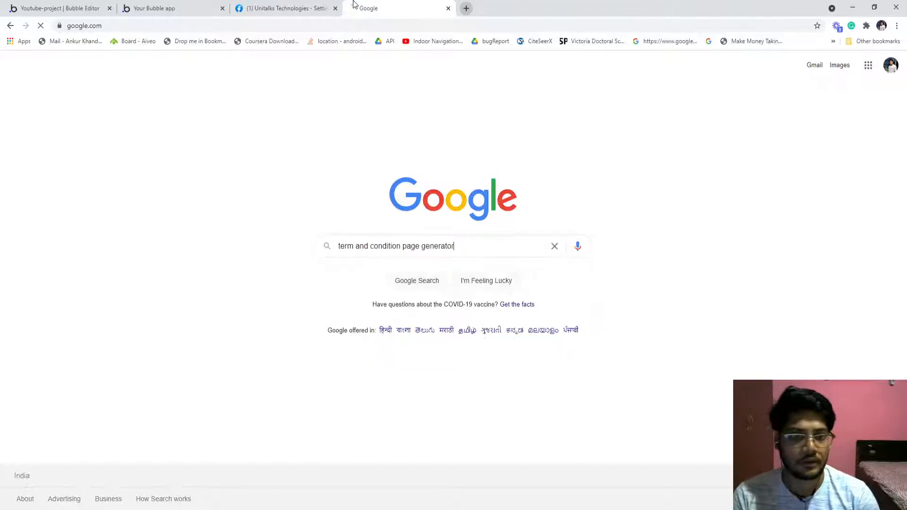
Step: Open the termsandconditionsgenerator.com result in a separate tab and read through its sample Terms and Conditions
left_click(250, 167, "ctrl")
left_click(492, 8)
scroll(390, 222, "down", 8)
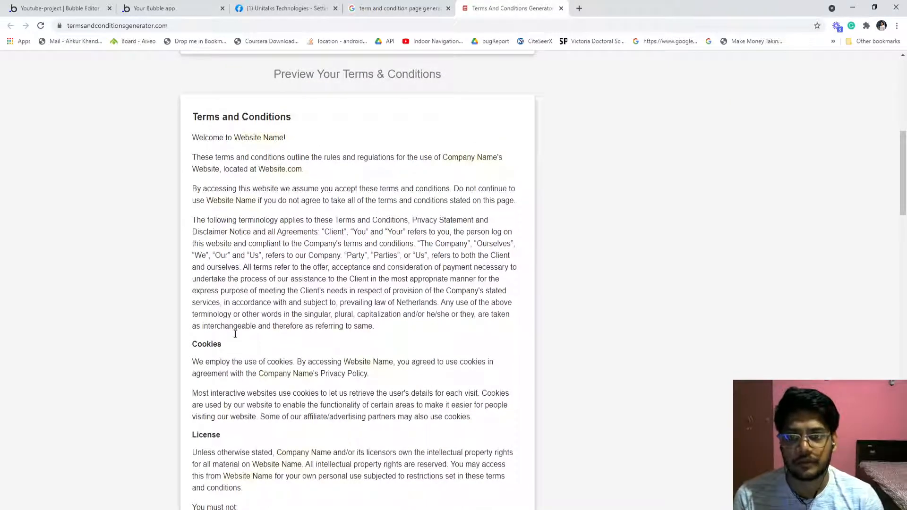
scroll(256, 89, "down", 1)
left_click_drag(235, 86, 316, 87)
scroll(316, 90, "down", 15)
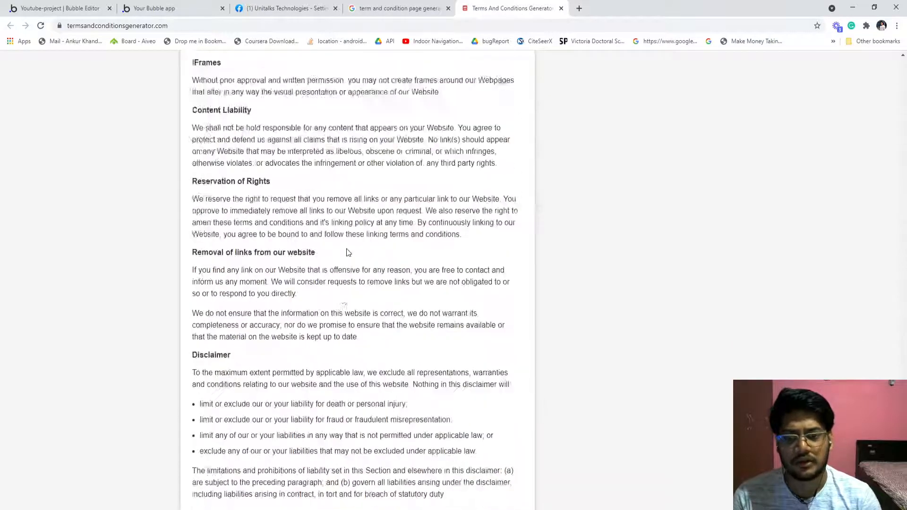
Step: Return to the Bubble editor and preview the term_and_conditions page
left_click(142, 8)
left_click(72, 5)
left_click(360, 171)
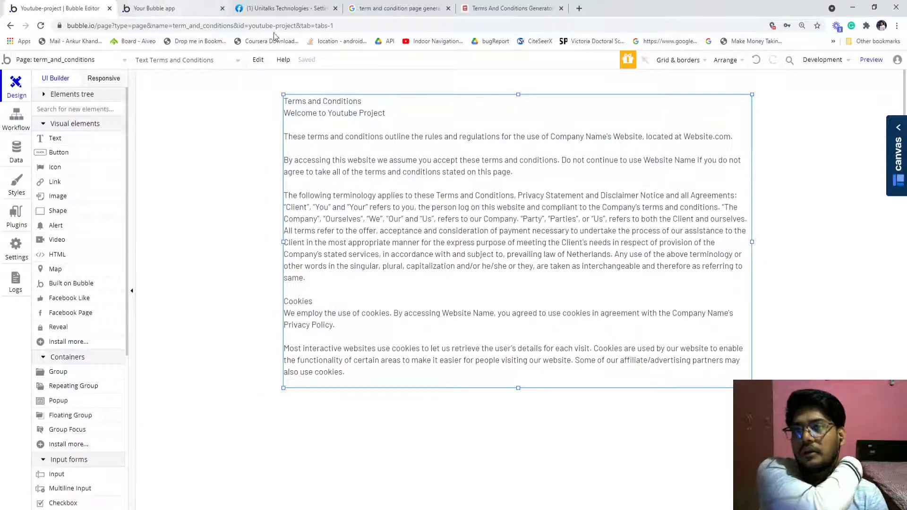
left_click(871, 59)
left_click(195, 27)
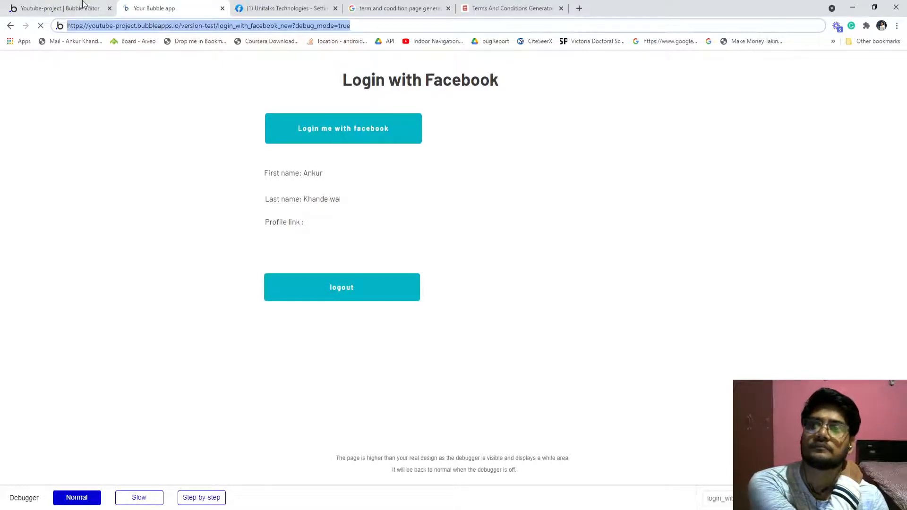
Step: Go back to the Facebook app's Basic settings and review them from the Privacy Policy URL to the website's Site URL
left_click(309, 5)
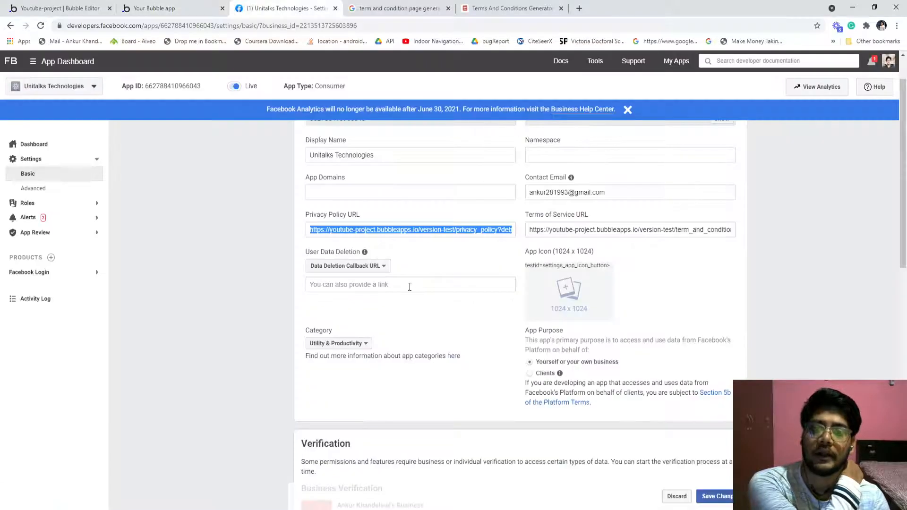
left_click(479, 231)
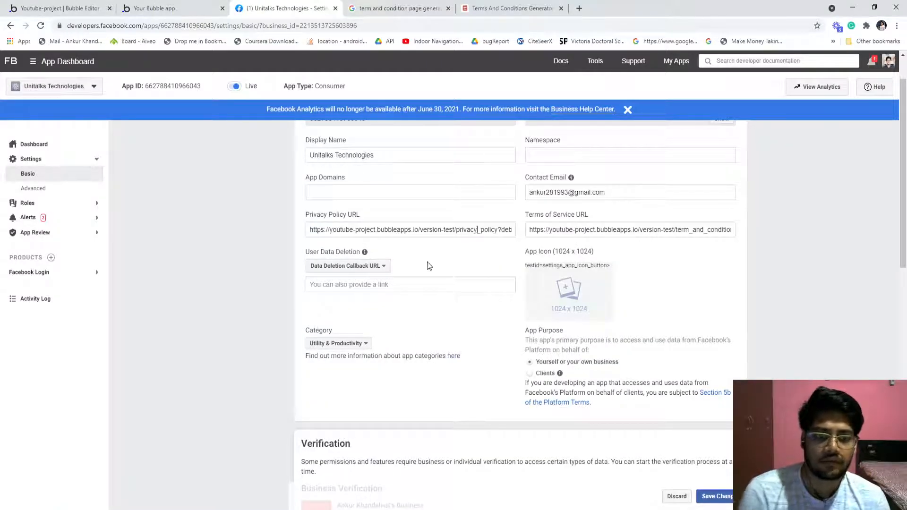
scroll(412, 267, "down", 1)
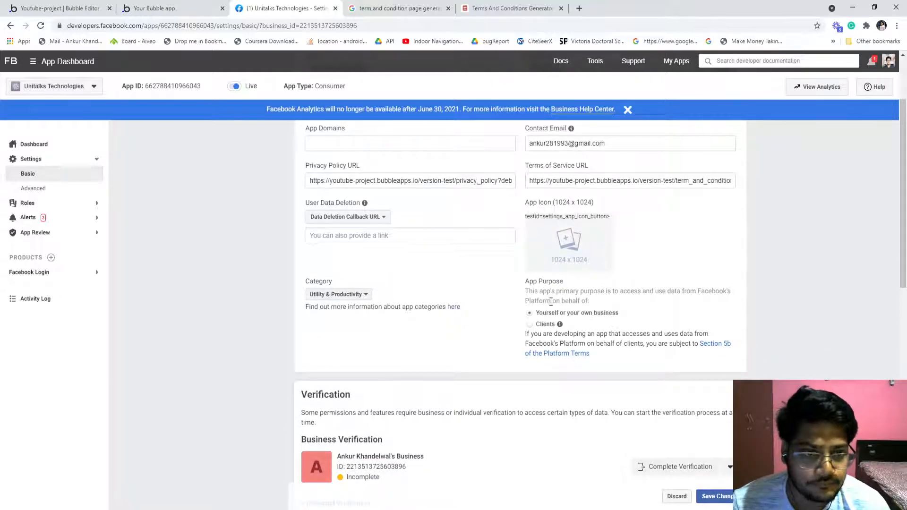
scroll(550, 301, "down", 1)
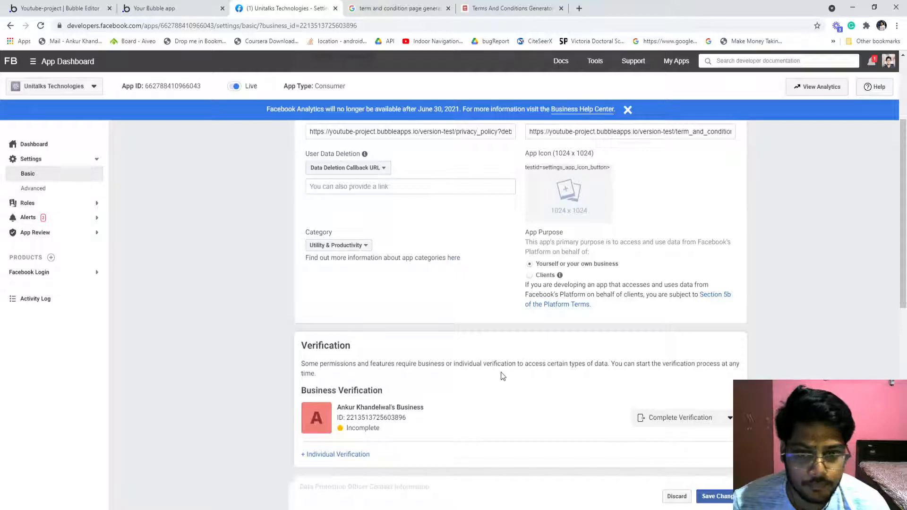
scroll(503, 377, "down", 4)
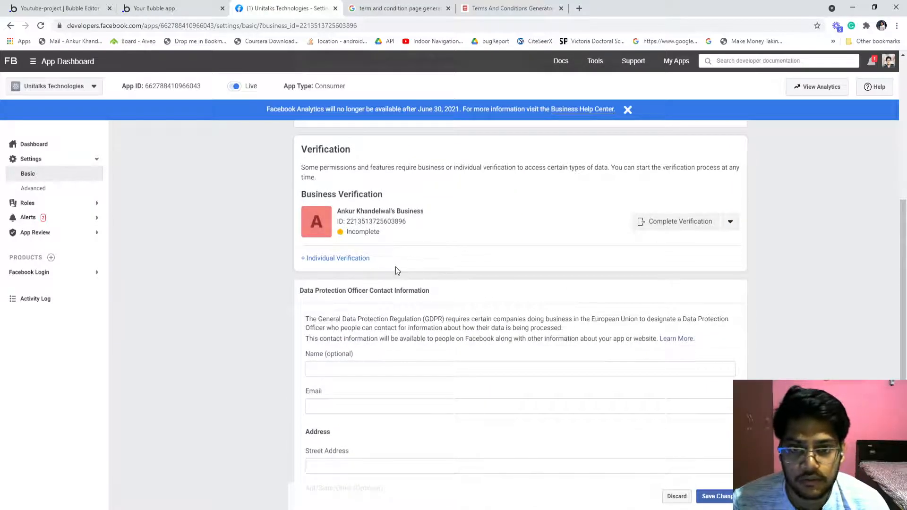
scroll(395, 268, "down", 6)
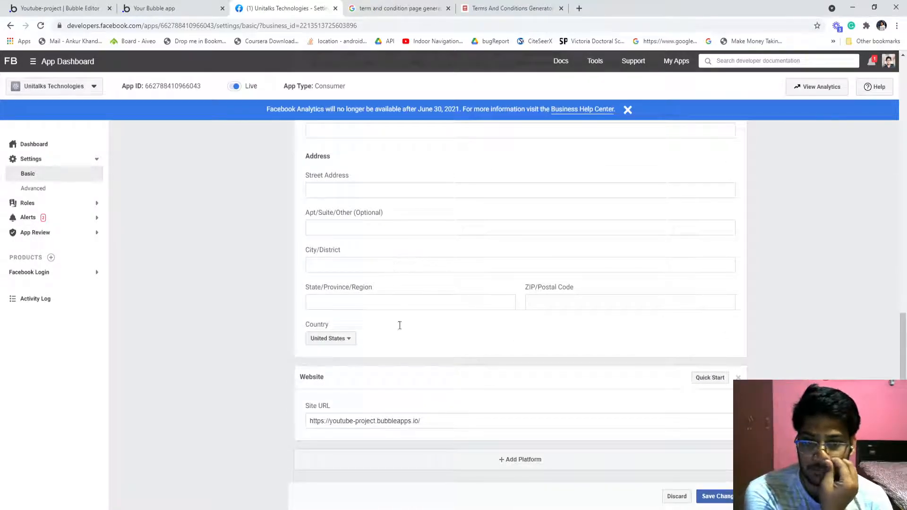
left_click(442, 421)
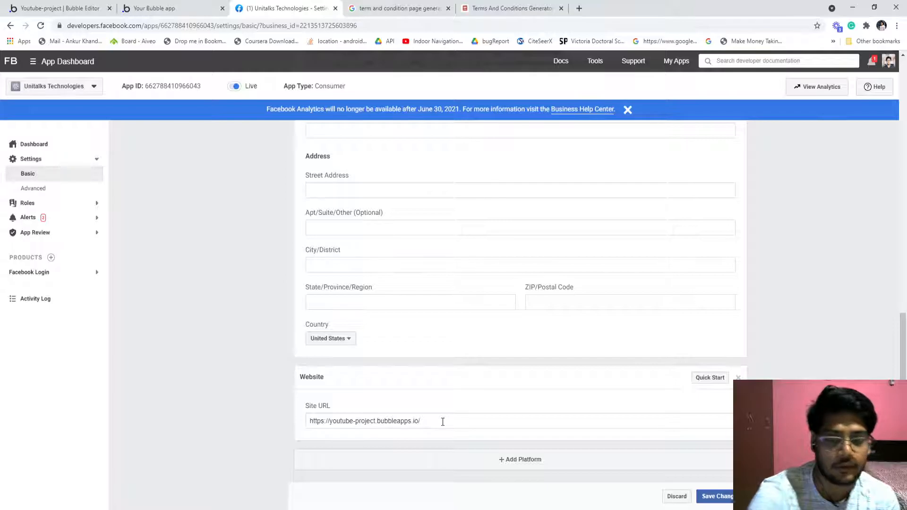
left_click(156, 9)
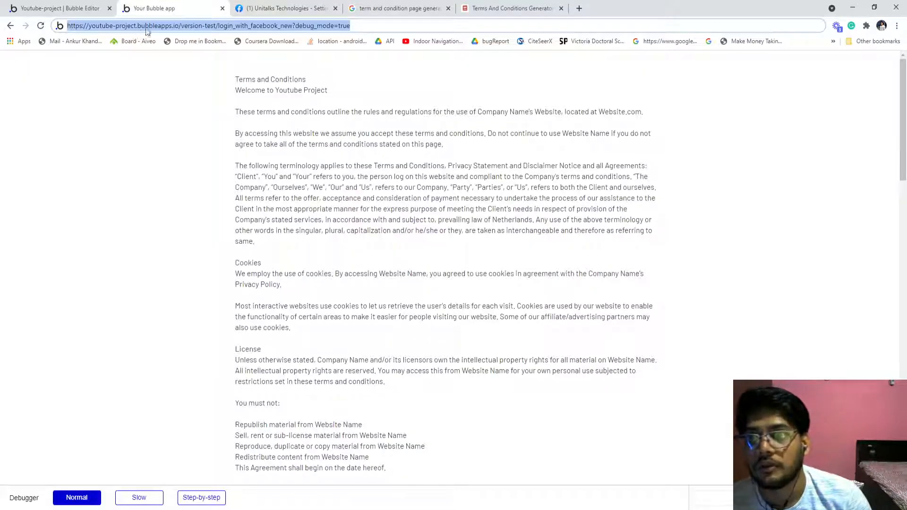
left_click(181, 26)
left_click_drag(181, 25, 60, 26)
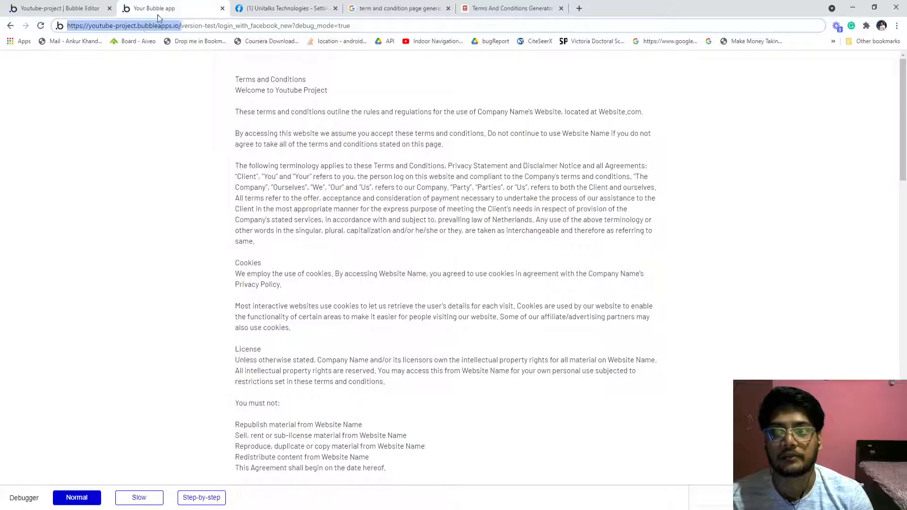
left_click(264, 7)
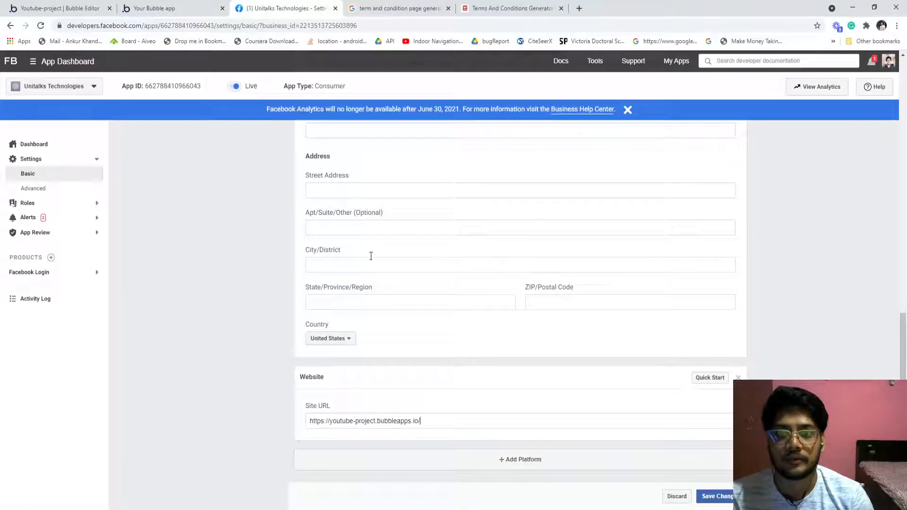
left_click(156, 8)
left_click(297, 4)
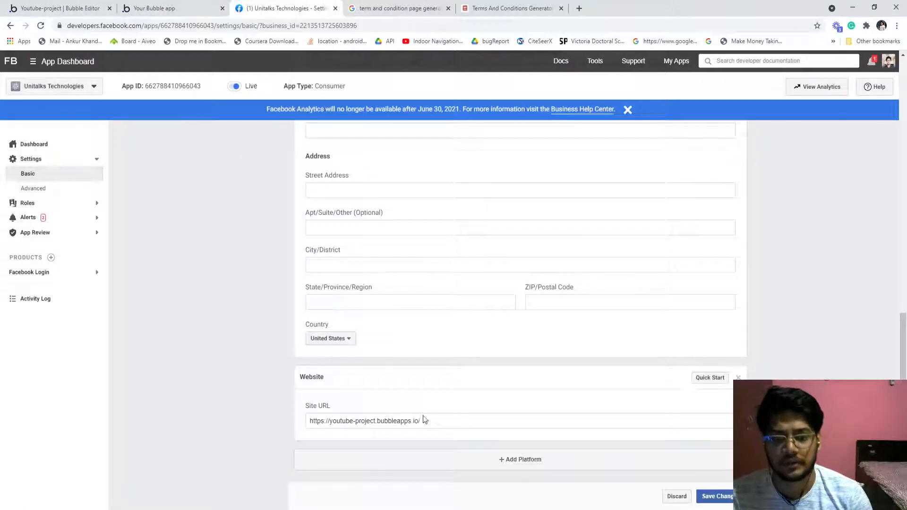
Step: Try to save the Facebook app's Basic settings and go back to the User Data Deletion link field
left_click(713, 494)
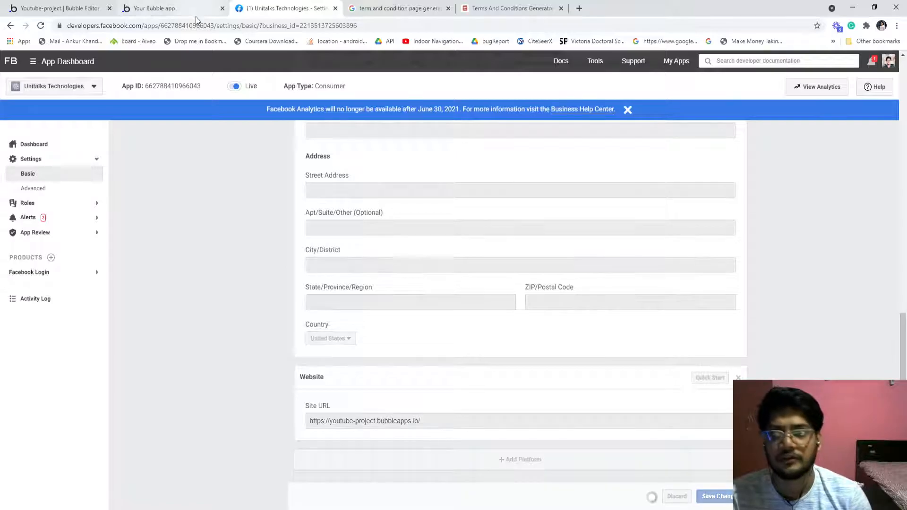
scroll(127, 128, "up", 10)
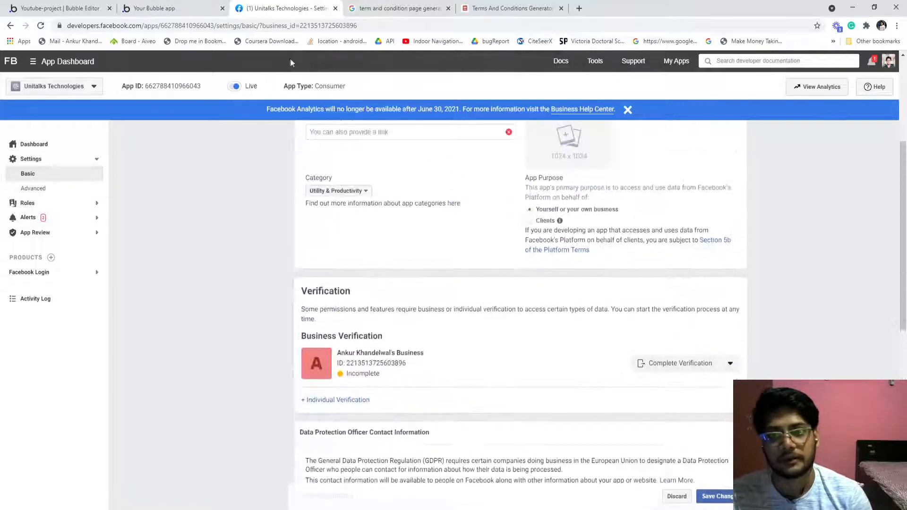
scroll(300, 147, "up", 4)
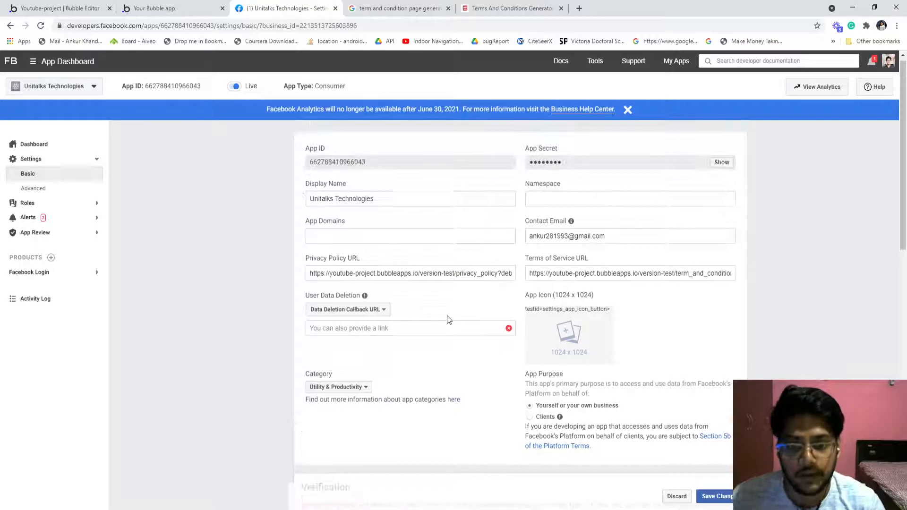
Step: Switch to the Bubble editor, open and preview the login_with_facebook_new page, and test its Facebook login
left_click(421, 333)
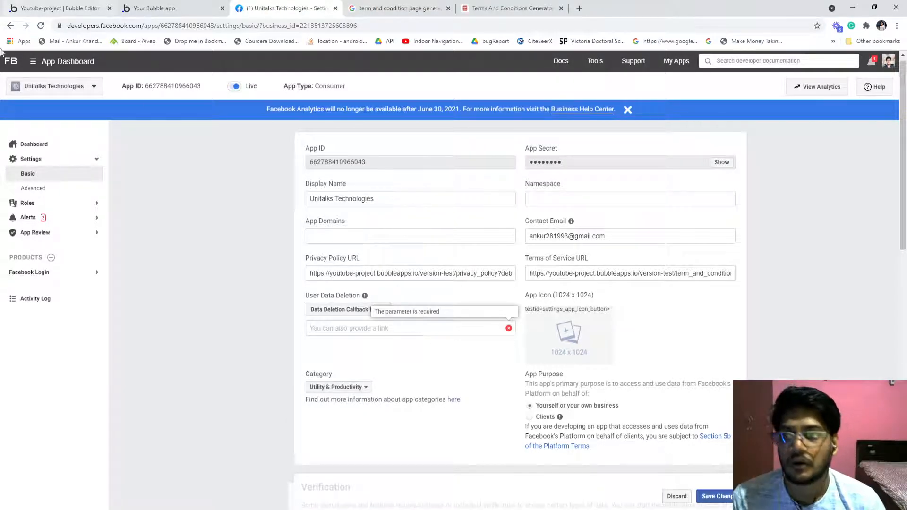
left_click(202, 144)
left_click(124, 8)
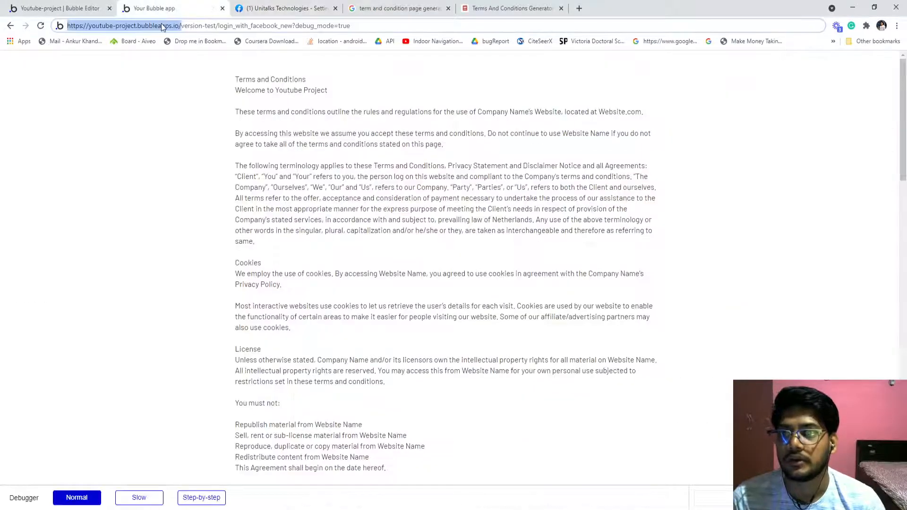
left_click(85, 8)
left_click(59, 61)
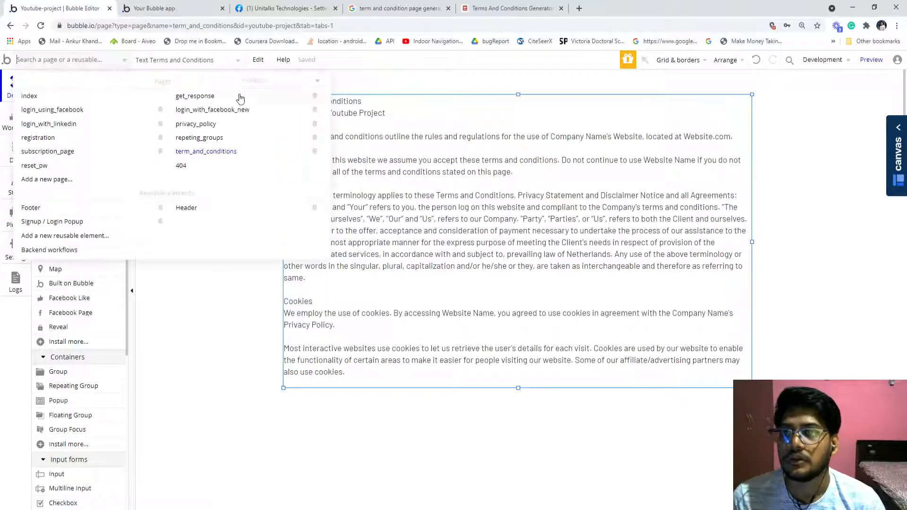
left_click(210, 110)
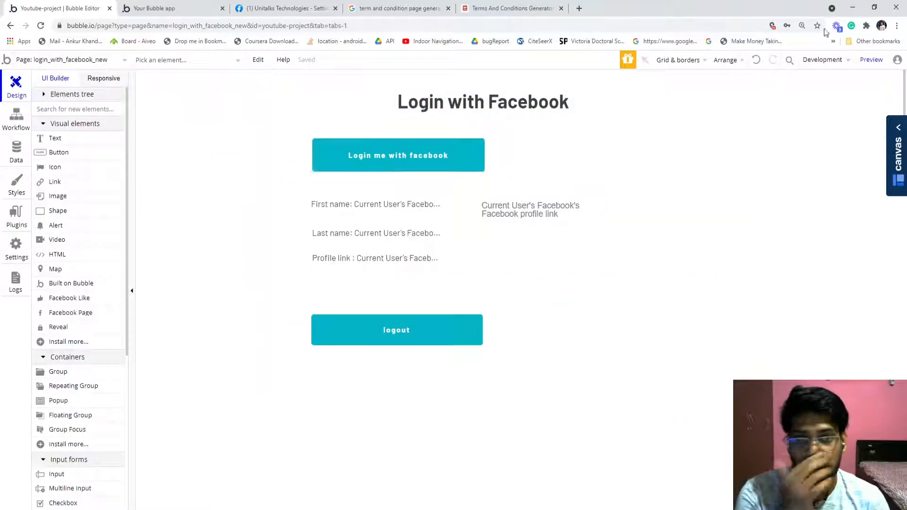
left_click(871, 59)
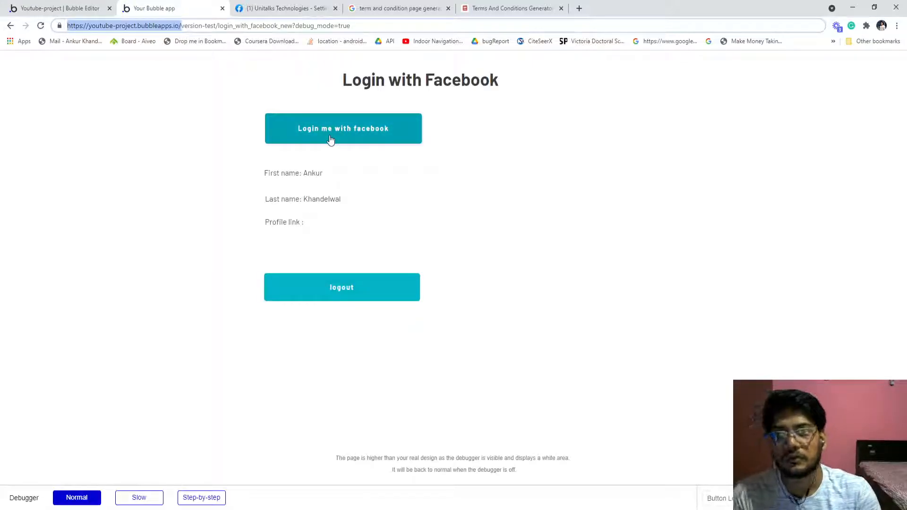
left_click(330, 140)
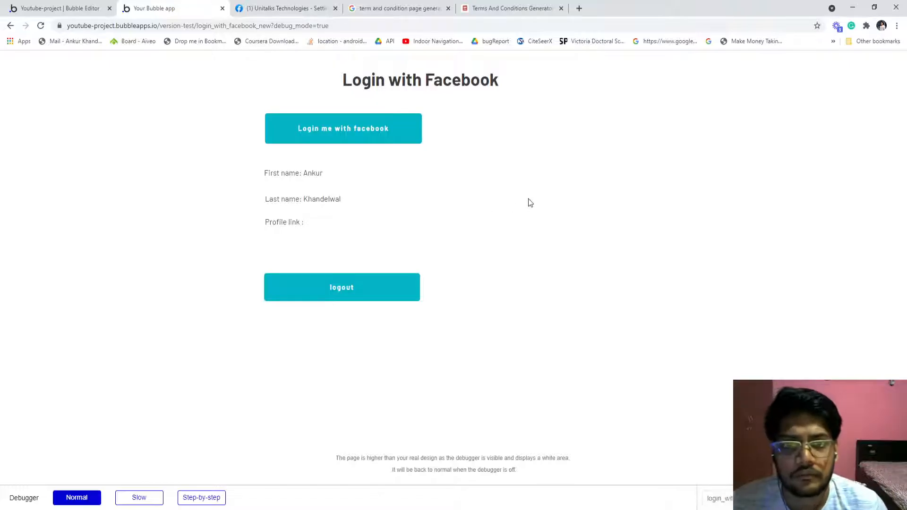
Step: Return to the Bubble editor and set Image A's dynamic image to Current User's Facebook's Profile picture
left_click(66, 6)
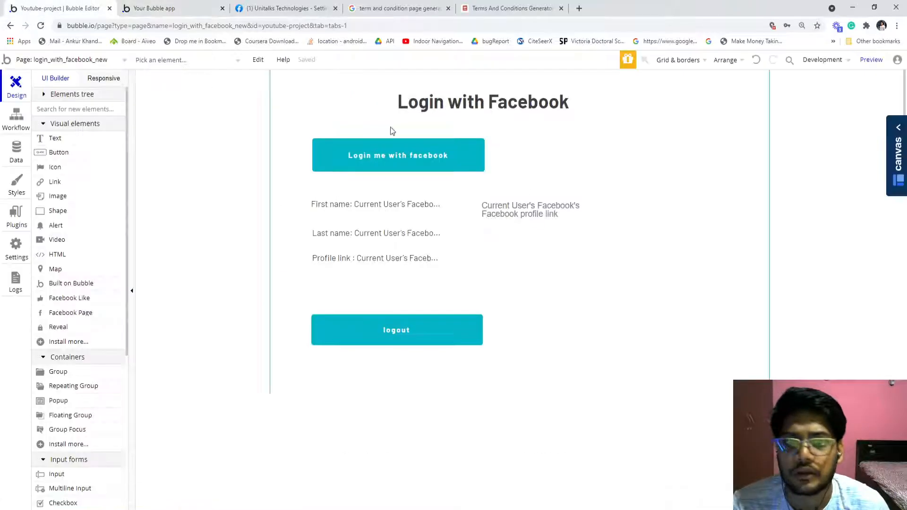
double_click(523, 231)
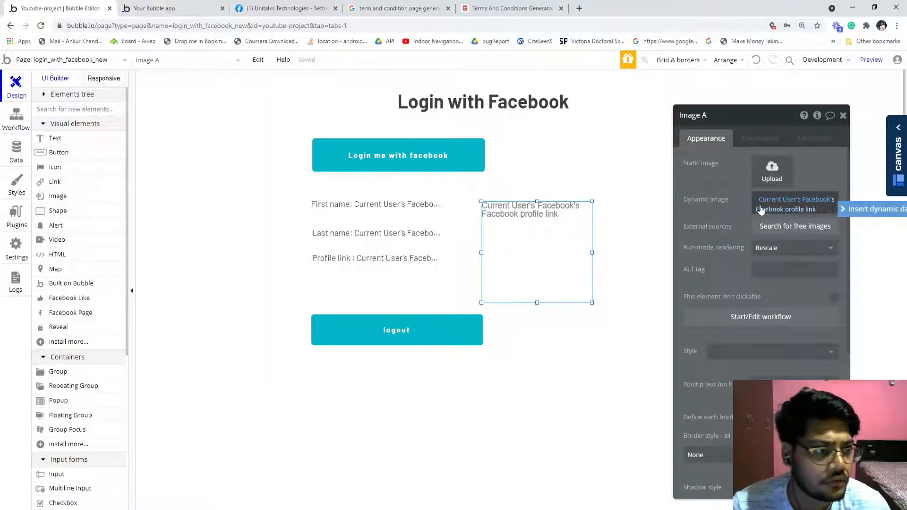
left_click(791, 210)
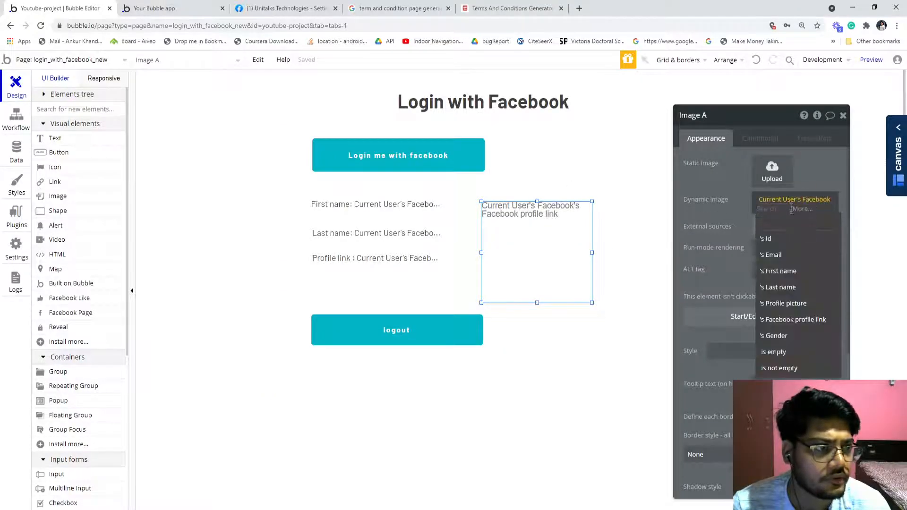
left_click(786, 303)
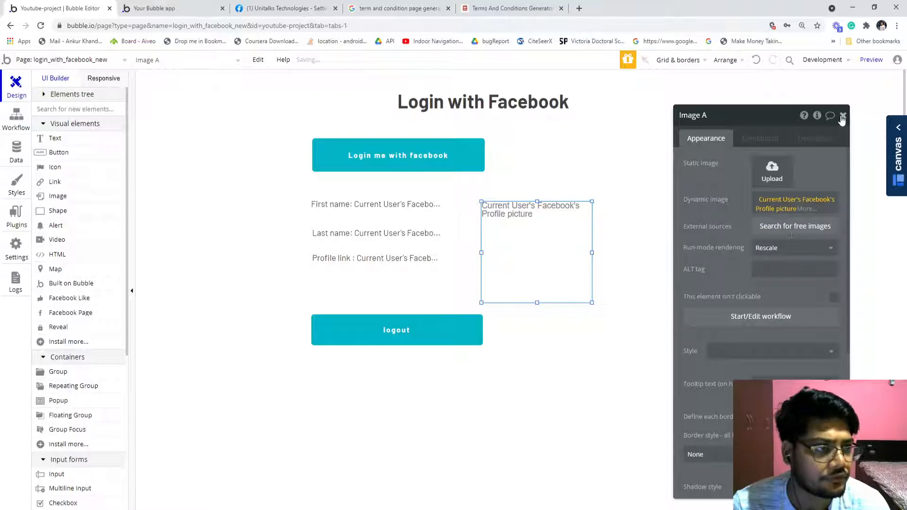
Step: Check the Profile link text's dynamic expression and preview the login page again
left_click(420, 261)
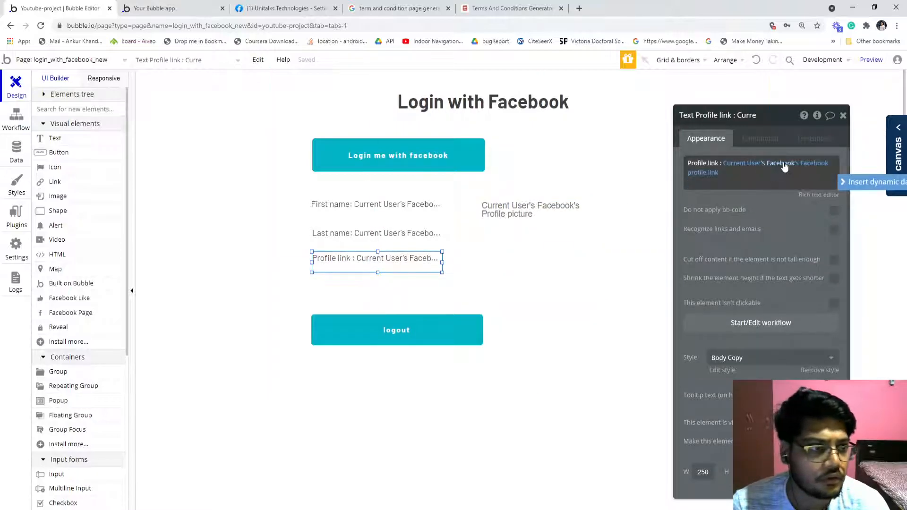
left_click(843, 115)
left_click(874, 58)
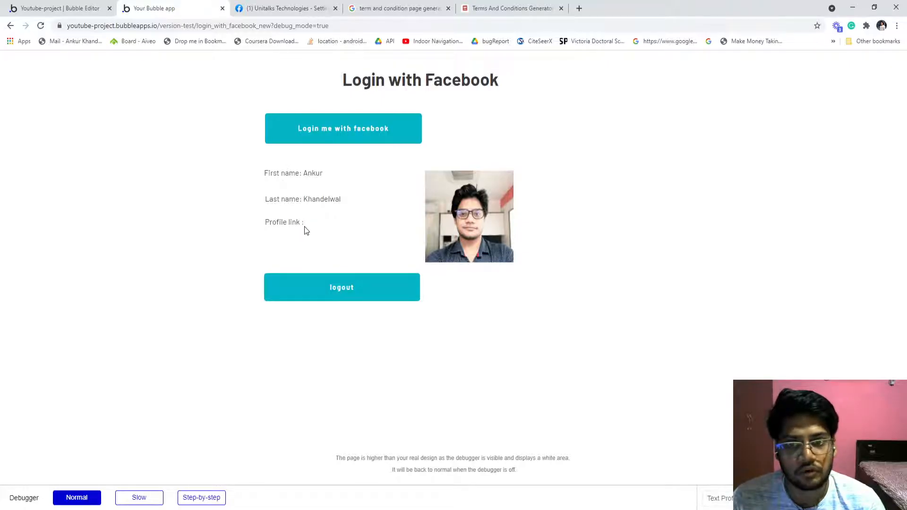
Step: Go back to the Bubble editor and recheck the Facebook profile link data in the Profile link text
left_click(59, 8)
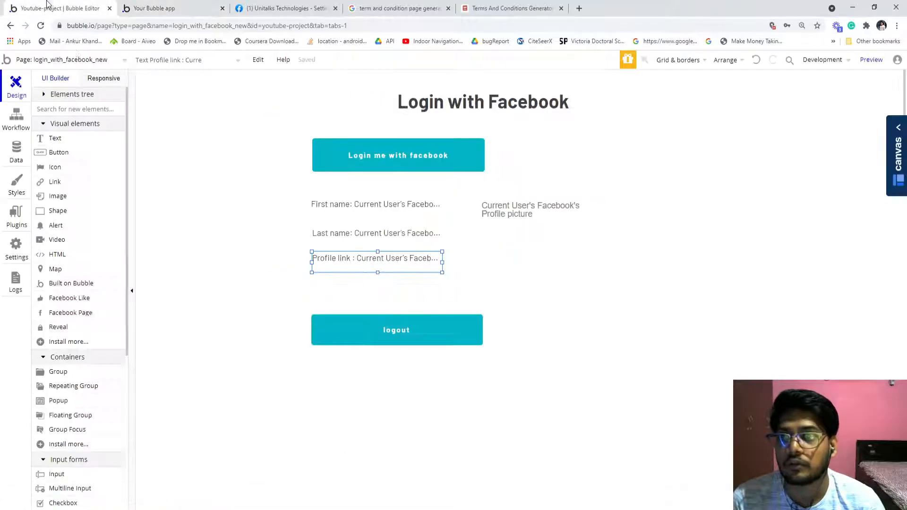
double_click(418, 260)
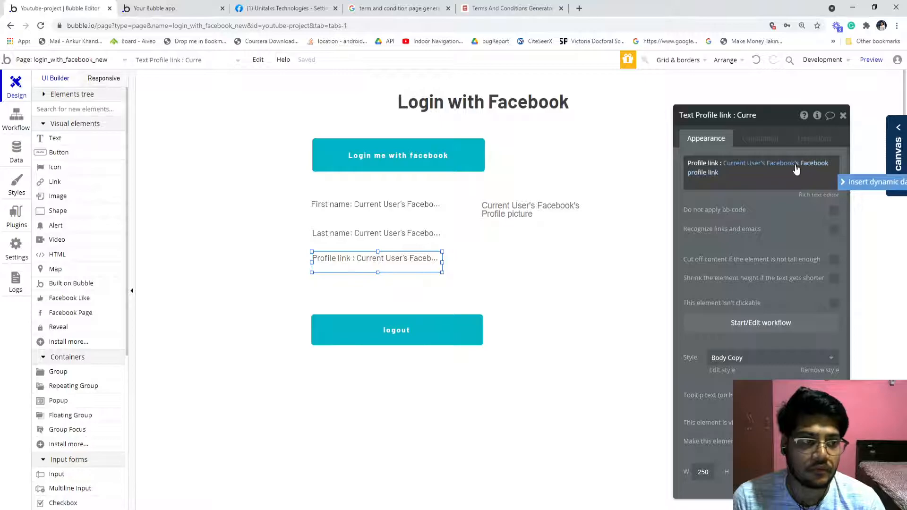
left_click(843, 116)
Step: Return to the page preview and test logging out and logging in again with Facebook
left_click(151, 8)
left_click(288, 284)
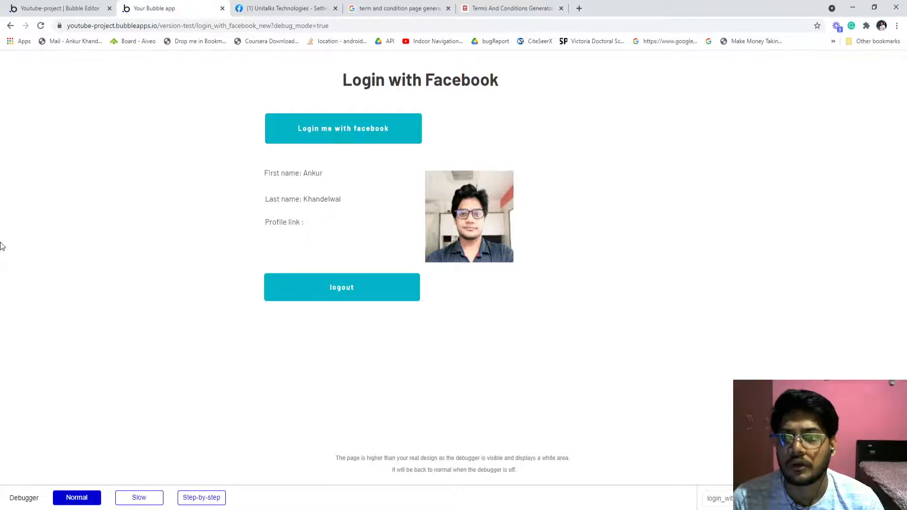
left_click(355, 135)
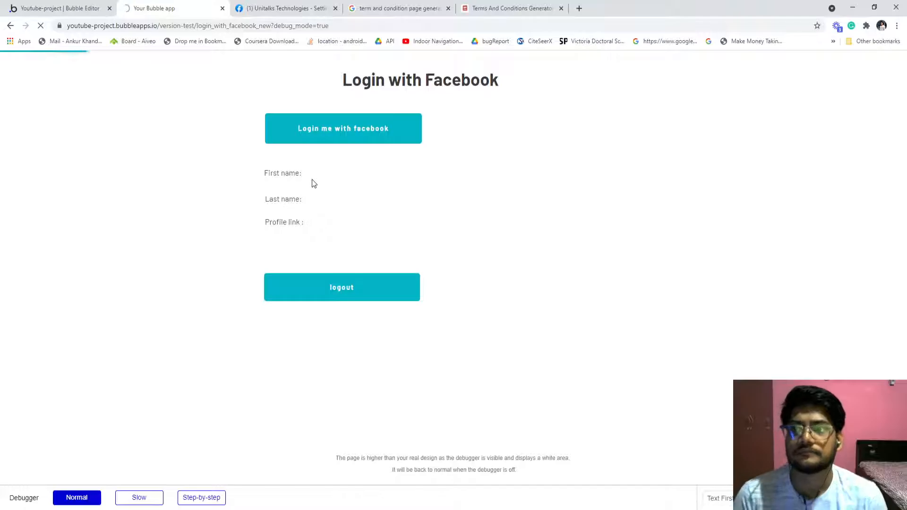